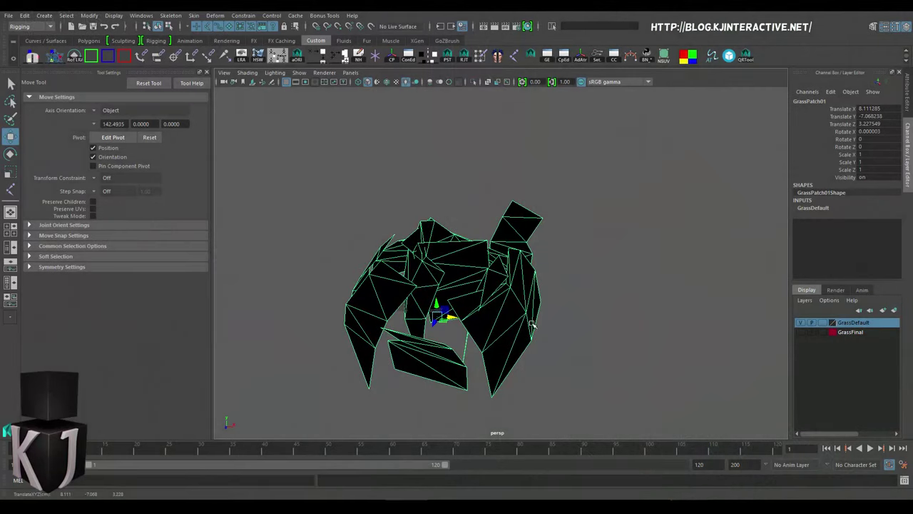
- Activate Maya's Paint Vertex Color Tool on GrassPatch01 from the hotbox's Mesh Display menu
left_click_drag(531, 324, 442, 240, "alt")
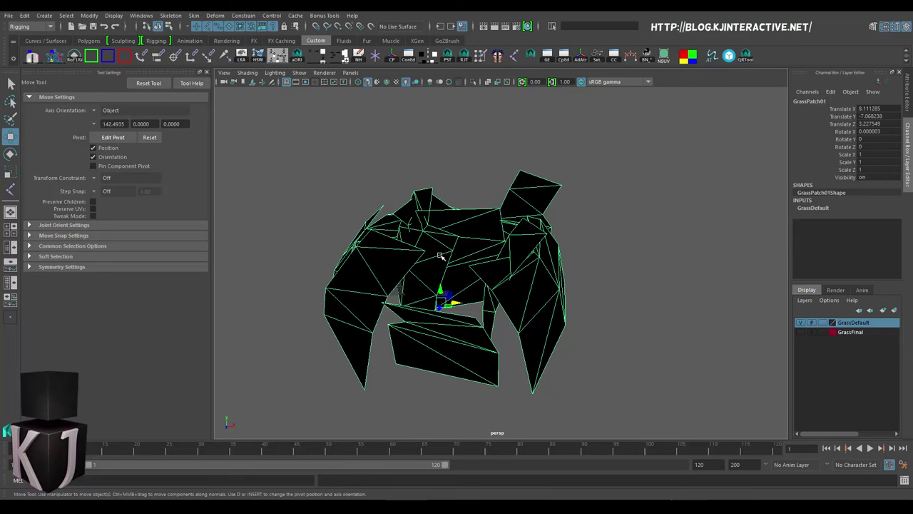
key("space")
left_click(377, 278)
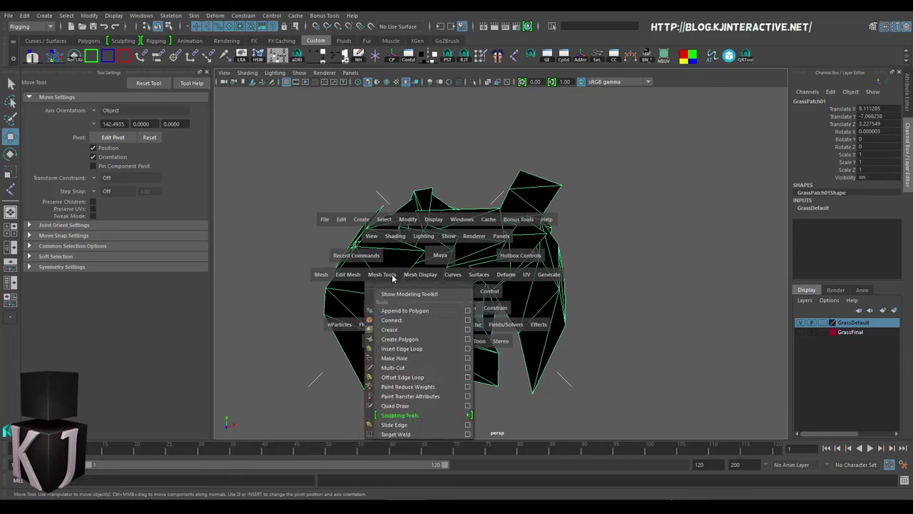
left_click(414, 277)
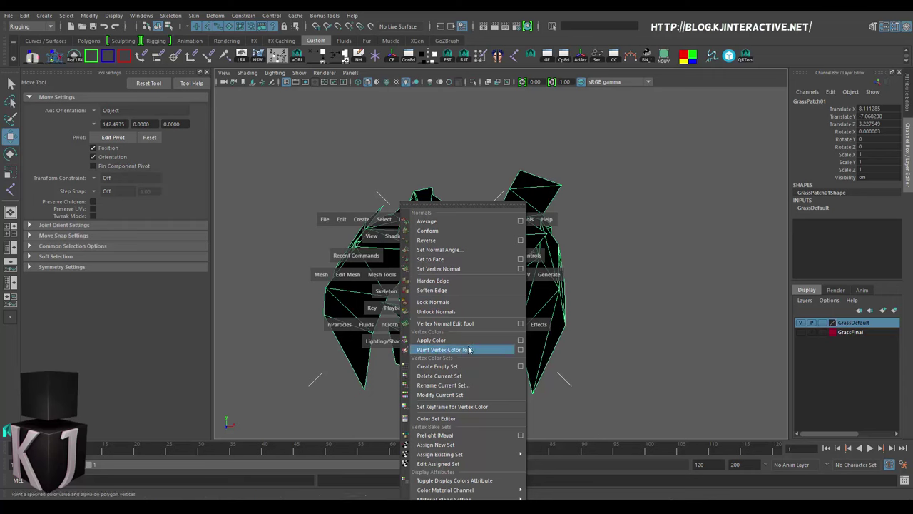
left_click(520, 349)
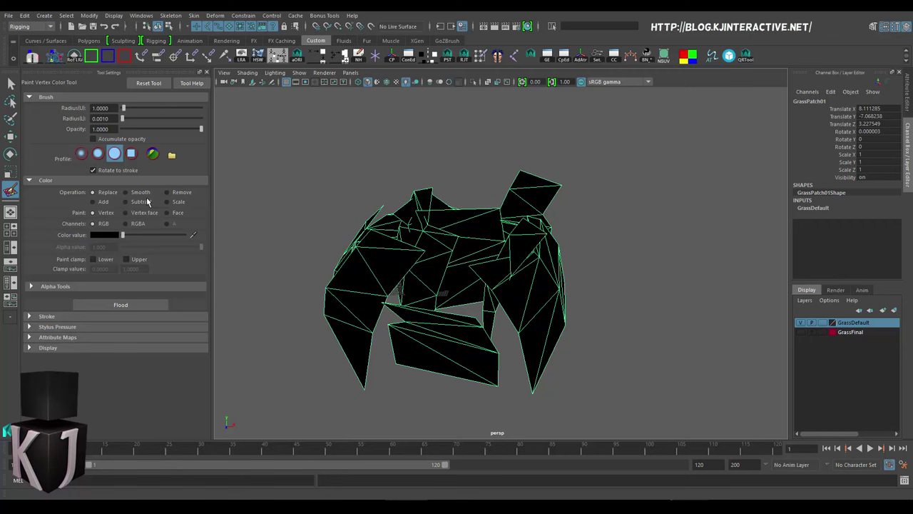
left_click_drag(329, 306, 345, 281, "alt")
left_click_drag(491, 186, 435, 200, "alt")
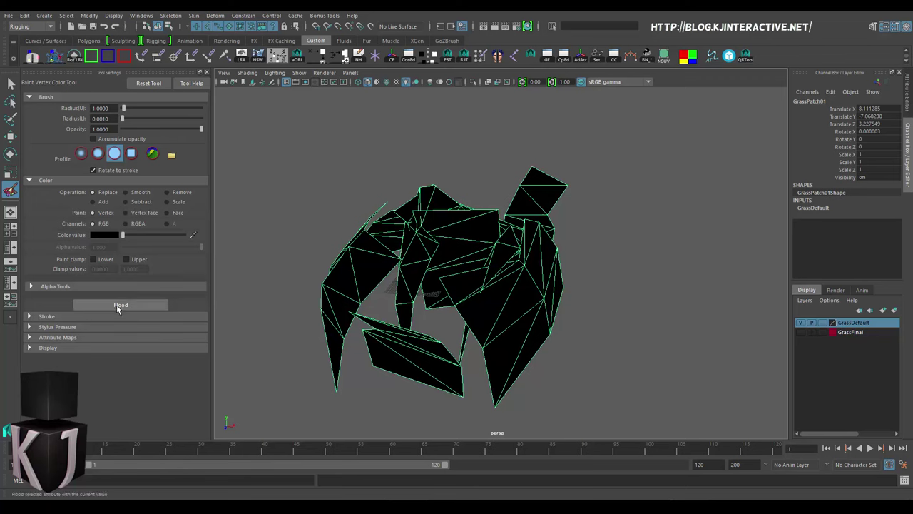
- Pick red from Color History as the paint colour and paint a test patch
left_click(111, 236)
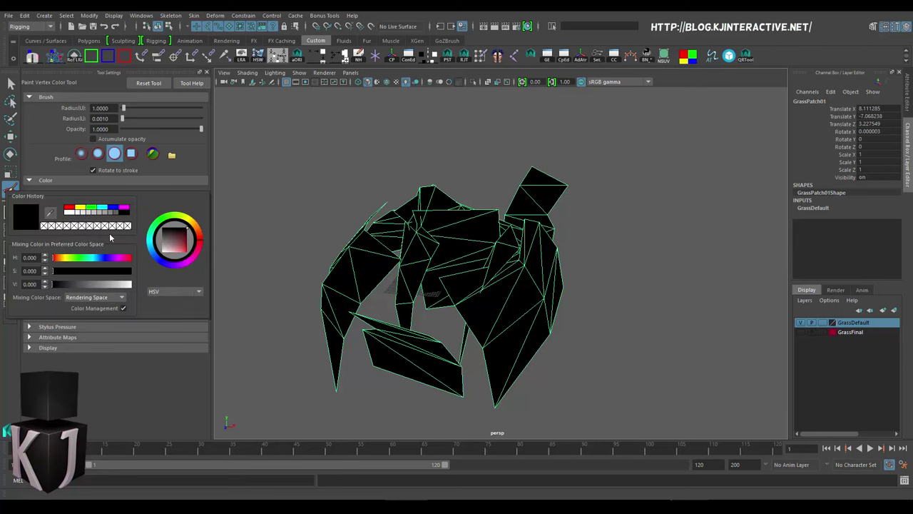
left_click(68, 209)
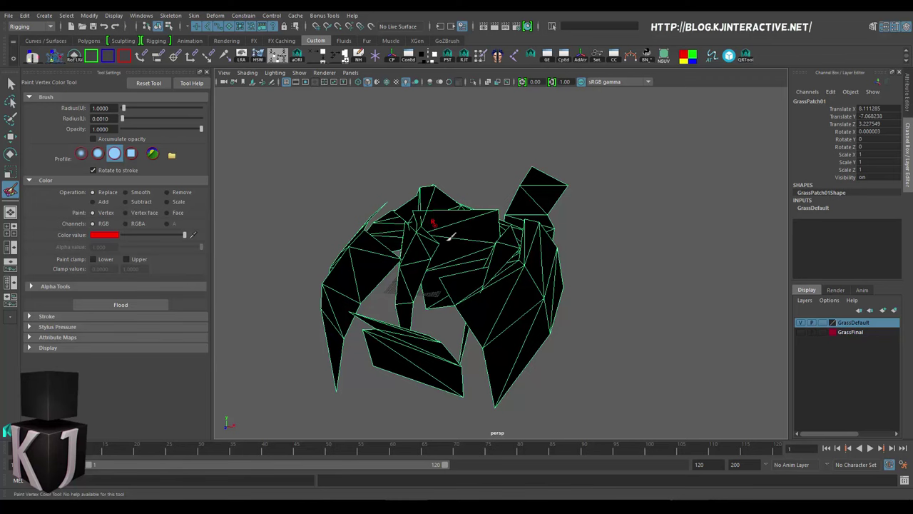
left_click_drag(443, 276, 464, 270)
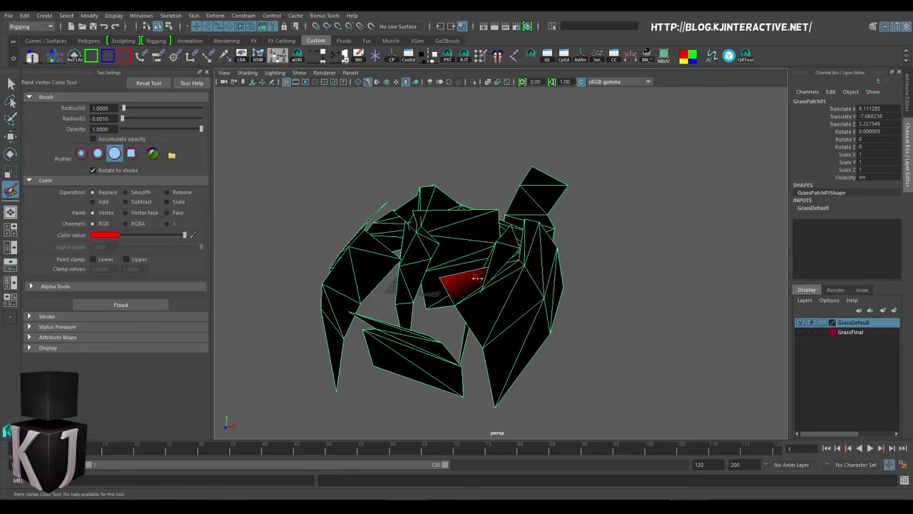
- Raise the brush Radius(U) to 17.4354 and paint red across the blade tops
mouse_move(485, 278)
left_mouse_down()
mouse_move(623, 284)
mouse_move(614, 273)
left_mouse_up()
mouse_move(350, 200)
left_mouse_down()
mouse_move(375, 213)
mouse_move(462, 213)
mouse_move(431, 228)
mouse_move(540, 193)
left_mouse_up()
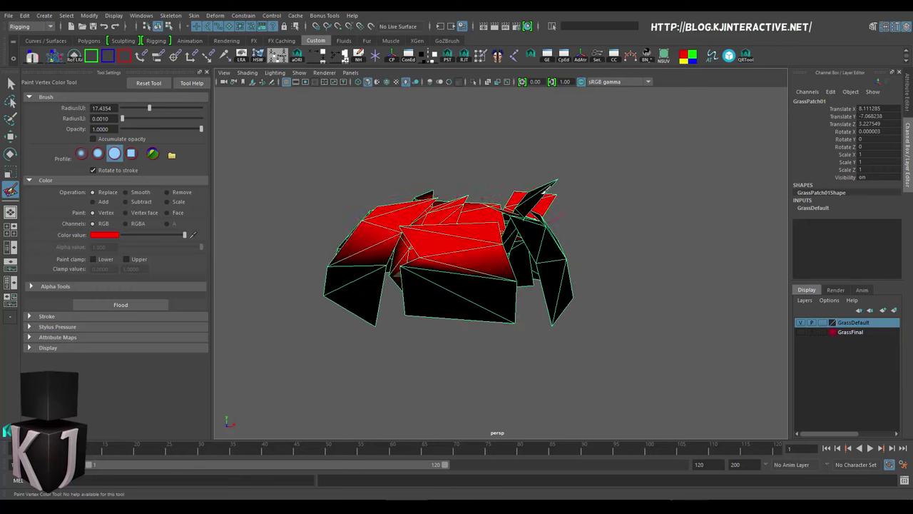
mouse_move(587, 224)
left_mouse_down("alt")
mouse_move(334, 176)
mouse_move(407, 178)
mouse_move(449, 203)
mouse_move(503, 204)
mouse_move(334, 189)
mouse_move(555, 186)
mouse_move(590, 225)
mouse_move(610, 212)
left_mouse_up("alt")
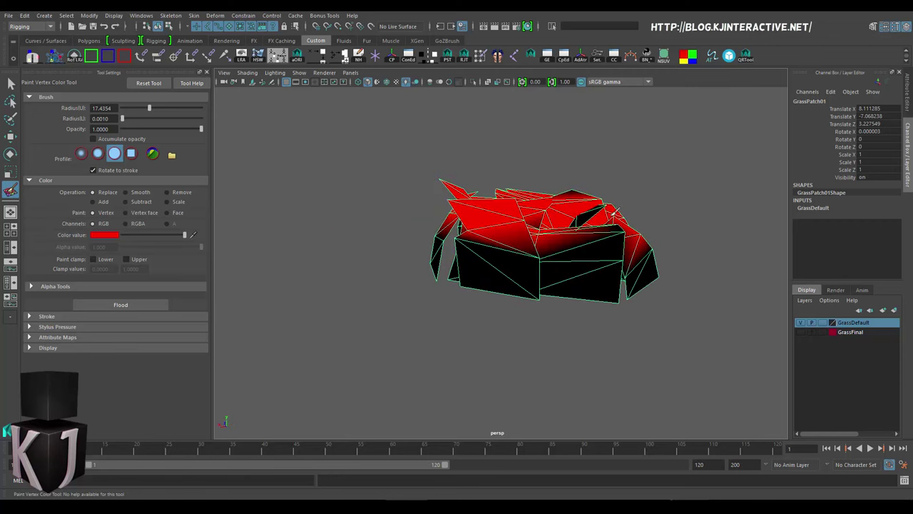
mouse_move(665, 207)
left_mouse_down("alt")
mouse_move(610, 236)
mouse_move(514, 256)
mouse_move(528, 263)
mouse_move(570, 246)
left_mouse_up("alt")
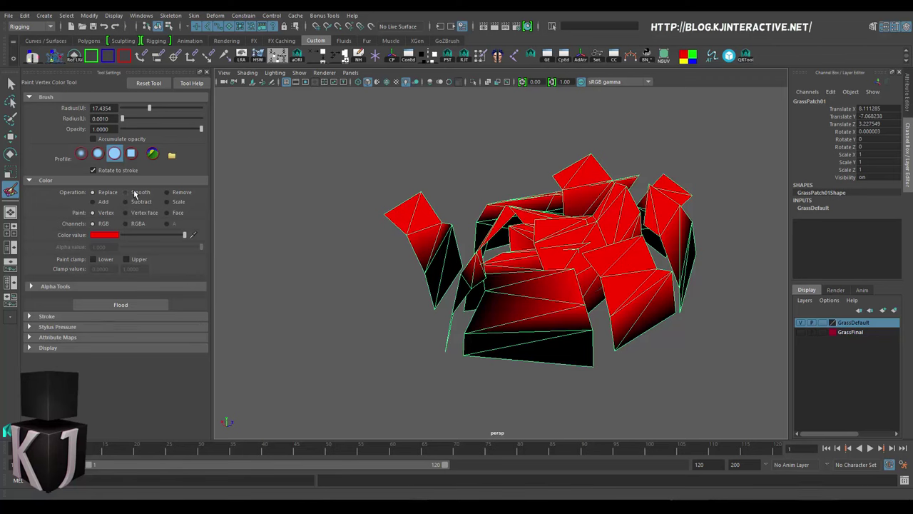
- Smooth the red-to-black colours across the blades, tumbling around the patch to reach every side
mouse_move(485, 286)
left_mouse_down()
mouse_move(590, 278)
mouse_move(523, 296)
mouse_move(664, 296)
left_mouse_up()
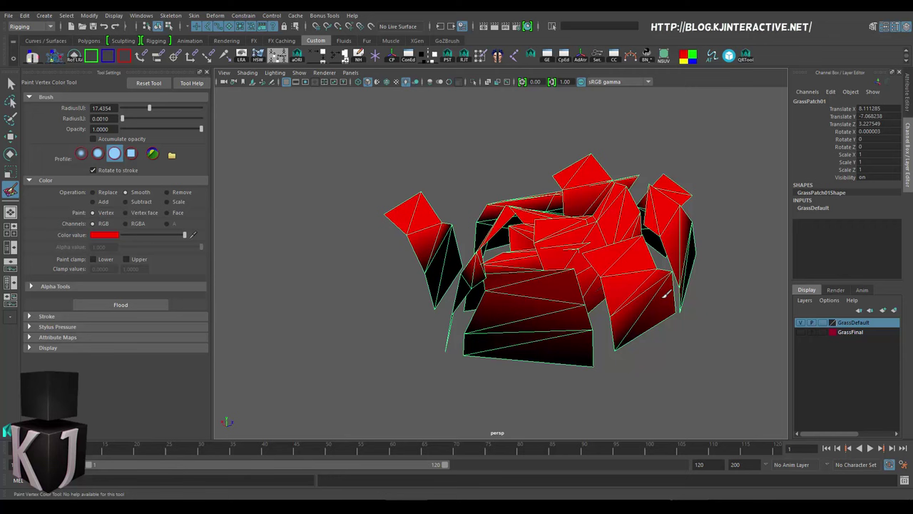
mouse_move(678, 222)
left_mouse_down()
mouse_move(471, 274)
mouse_move(421, 232)
mouse_move(471, 279)
mouse_move(413, 266)
mouse_move(493, 259)
left_mouse_up()
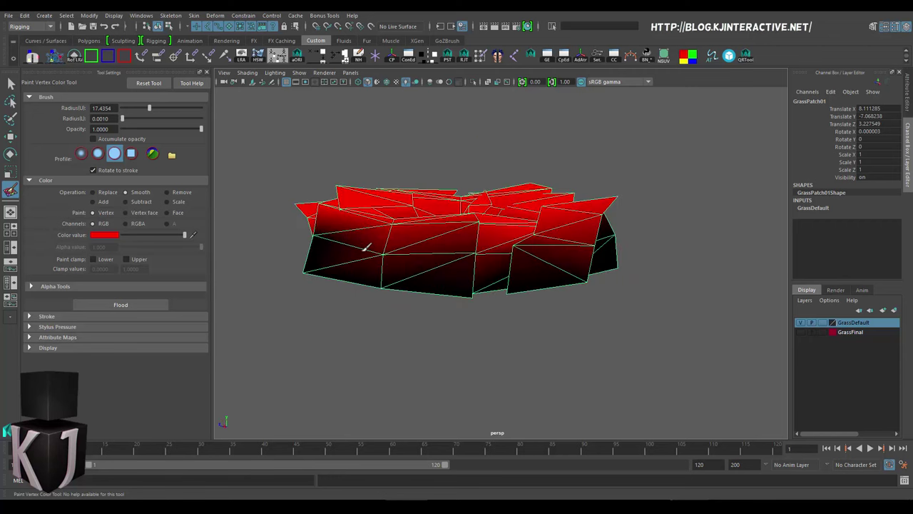
mouse_move(314, 228)
left_mouse_down("alt")
mouse_move(380, 237)
mouse_move(391, 246)
left_mouse_up("alt")
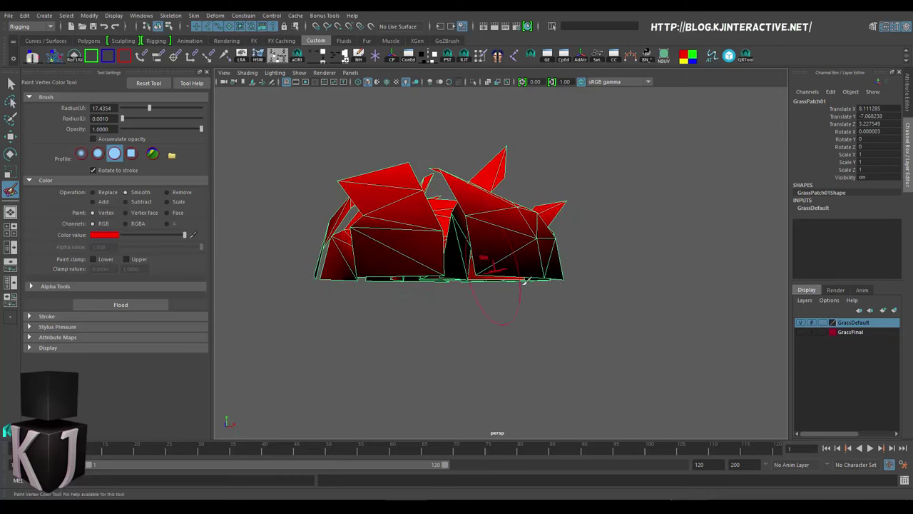
mouse_move(532, 291)
left_mouse_down("alt")
mouse_move(522, 258)
mouse_move(520, 275)
mouse_move(607, 234)
mouse_move(603, 243)
mouse_move(520, 234)
left_mouse_up("alt")
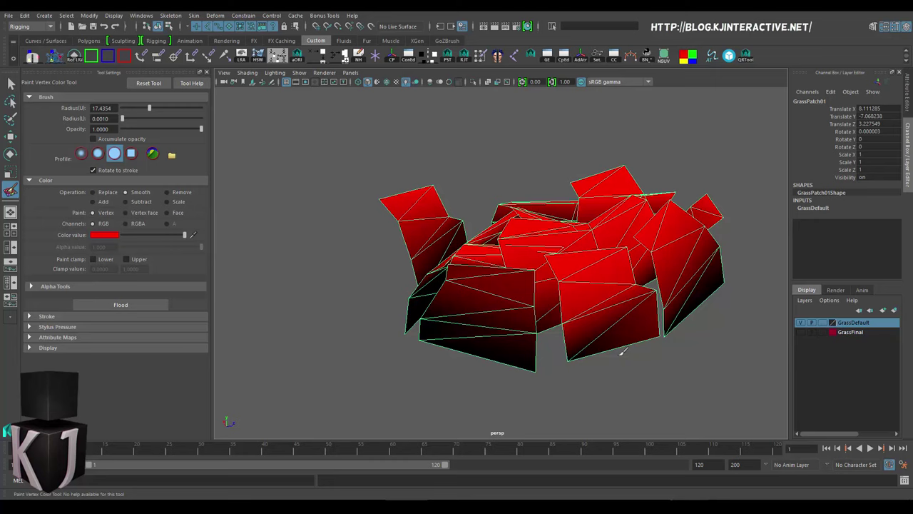
left_click_drag(651, 314, 561, 307, "alt")
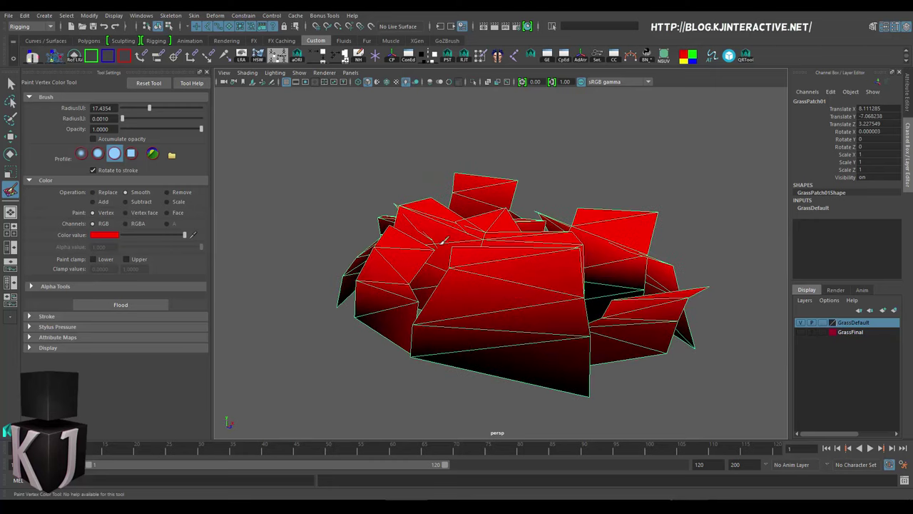
mouse_move(442, 239)
left_mouse_down("alt")
mouse_move(567, 271)
mouse_move(565, 239)
left_mouse_up("alt")
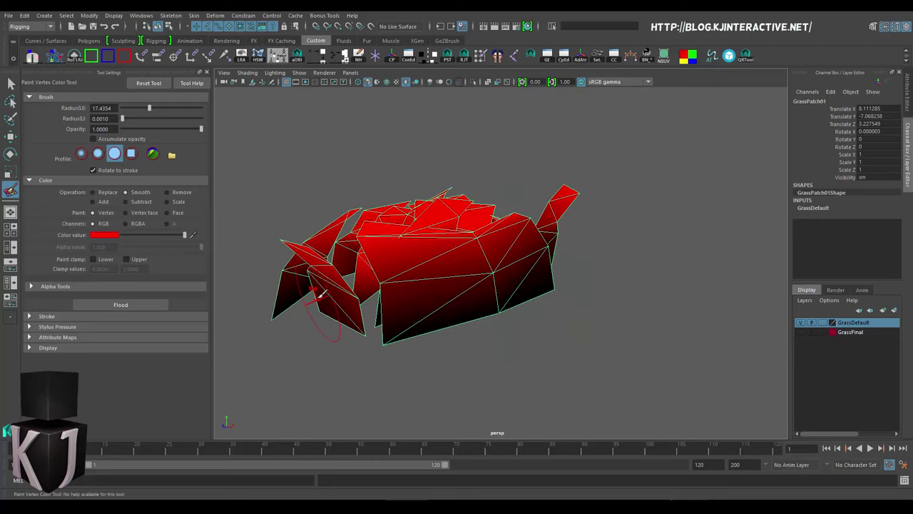
left_click_drag(322, 289, 430, 249, "alt")
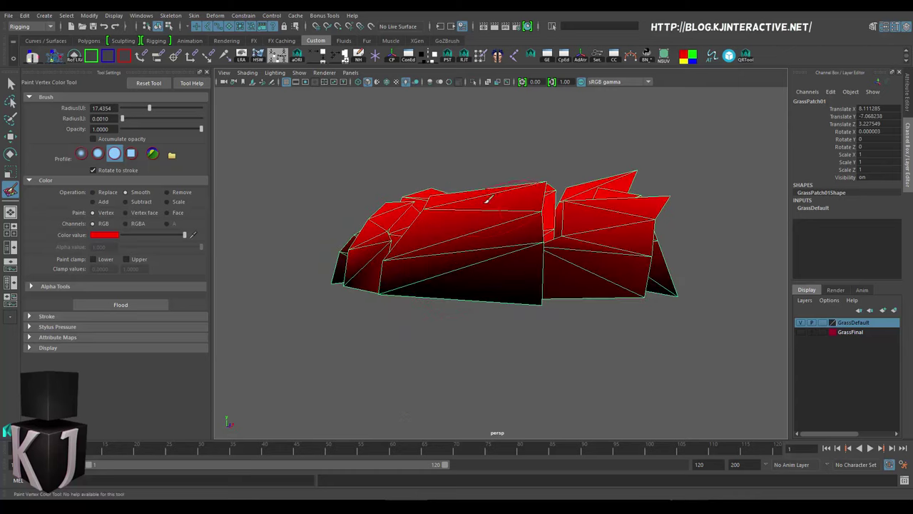
left_click_drag(528, 230, 615, 223, "alt")
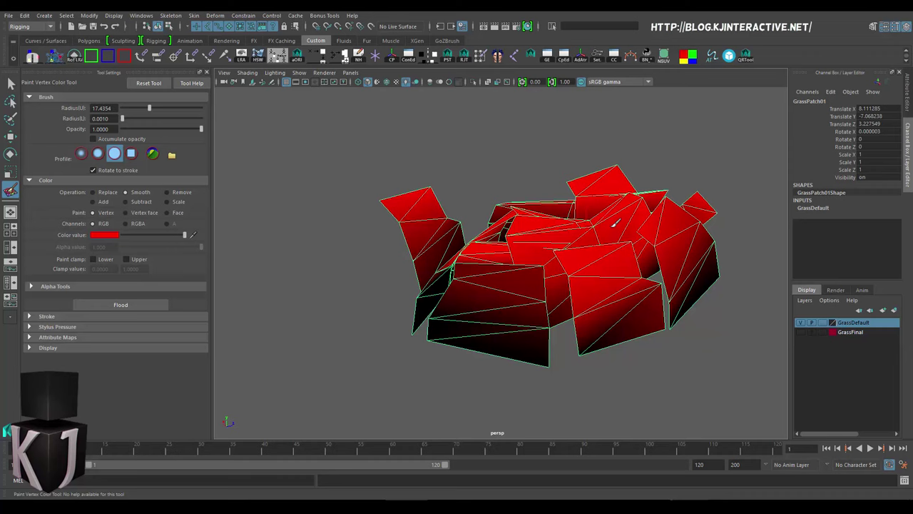
left_click_drag(490, 243, 525, 275, "alt")
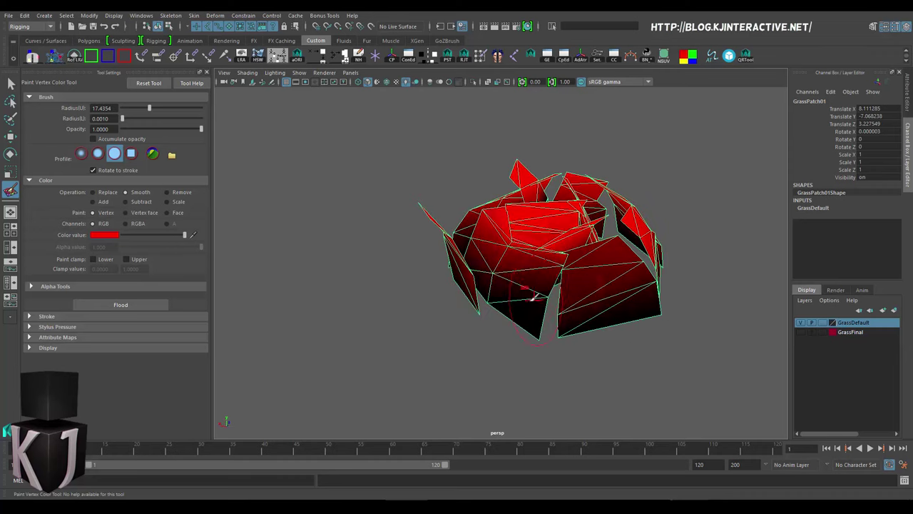
mouse_move(532, 296)
left_mouse_down("alt")
mouse_move(582, 246)
mouse_move(518, 301)
mouse_move(369, 328)
mouse_move(412, 328)
left_mouse_up("alt")
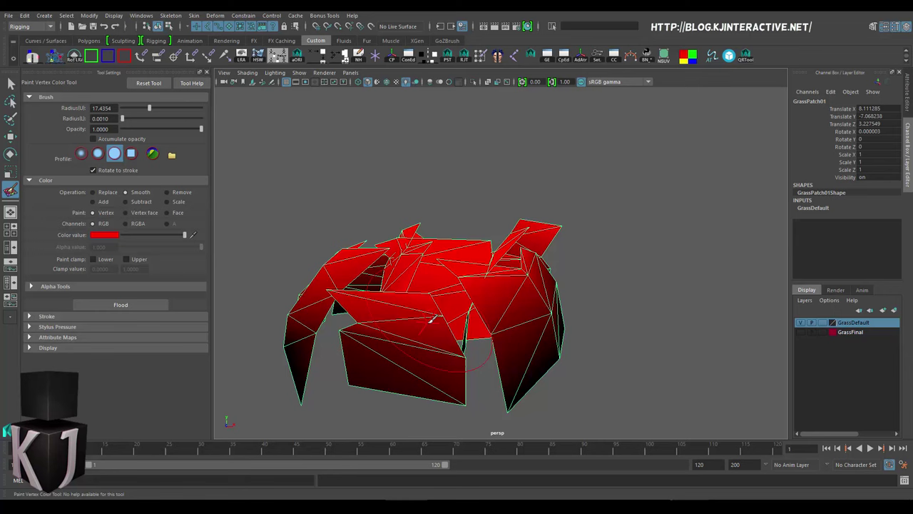
- Hide the GrassDefault layer, show GrassFinal, and select the GrassPatch02 mesh
left_click(802, 323)
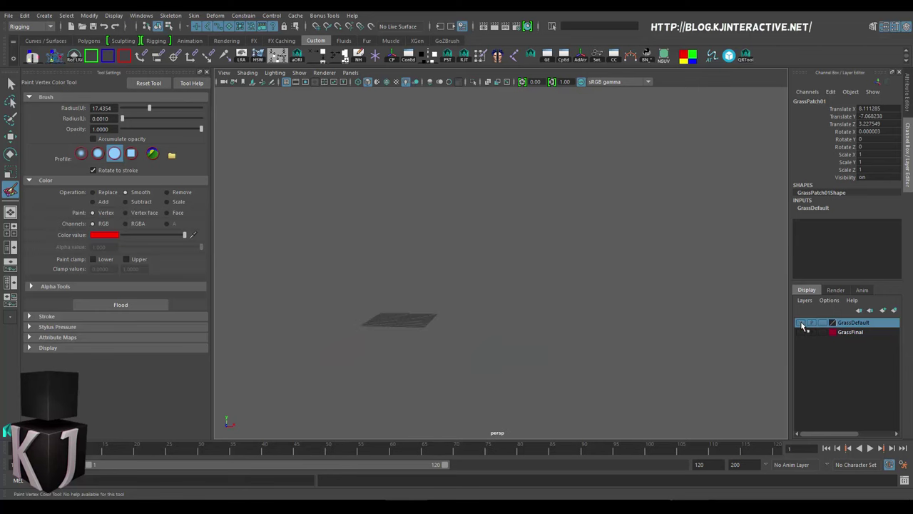
left_click(800, 332)
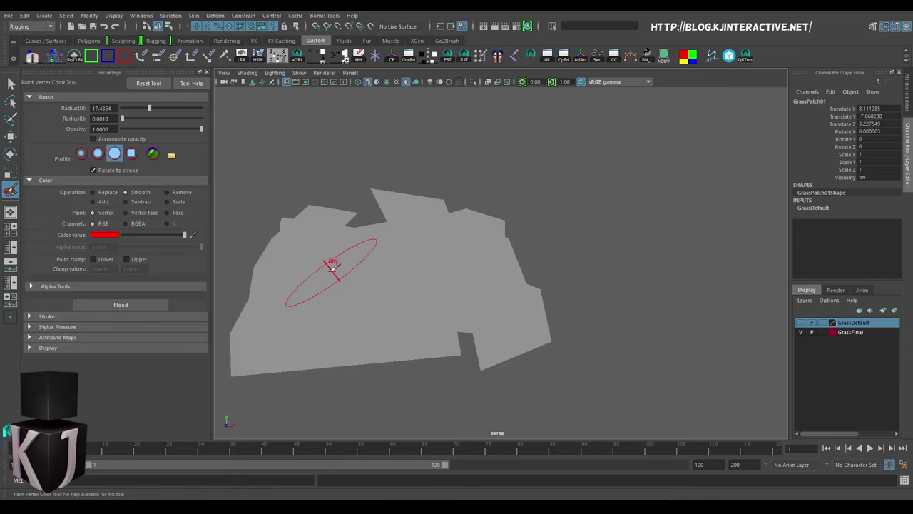
left_click_drag(637, 267, 394, 265, "alt")
key("w")
left_click(385, 256)
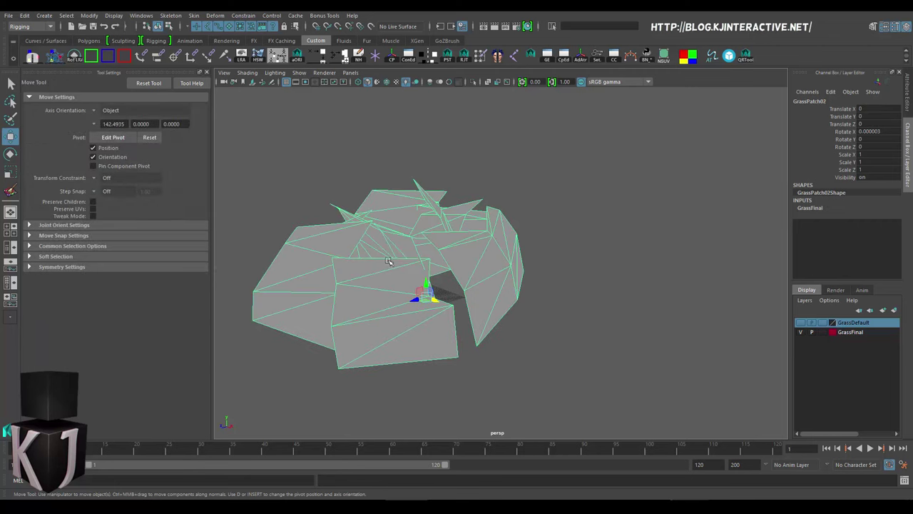
- Resume the Paint Vertex Color Tool on GrassPatch02 and paint red across its top
left_click(11, 191)
mouse_move(471, 273)
left_mouse_down("alt")
mouse_move(357, 218)
mouse_move(433, 210)
mouse_move(636, 227)
mouse_move(589, 246)
mouse_move(451, 251)
mouse_move(349, 269)
mouse_move(434, 257)
left_mouse_up("alt")
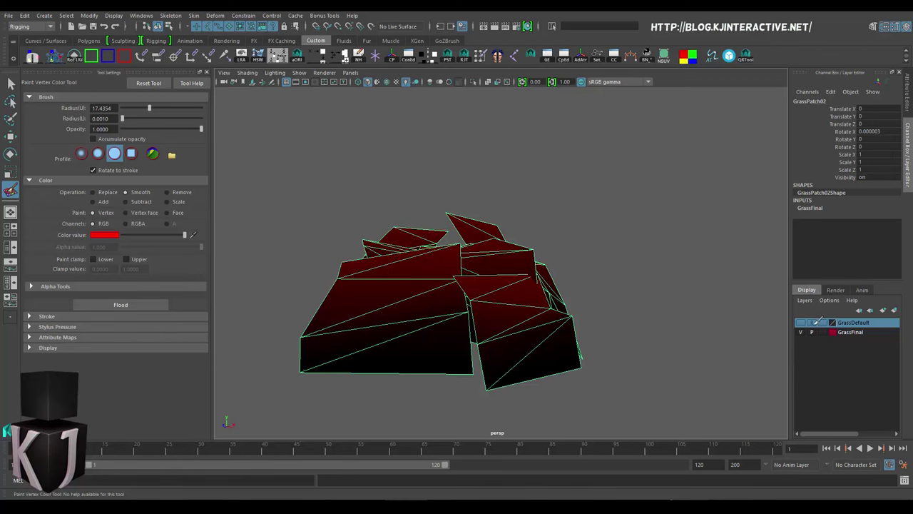
left_click_drag(526, 251, 418, 252, "alt")
mouse_move(483, 256)
left_mouse_down("alt")
mouse_move(452, 243)
mouse_move(454, 259)
mouse_move(430, 263)
left_mouse_up("alt")
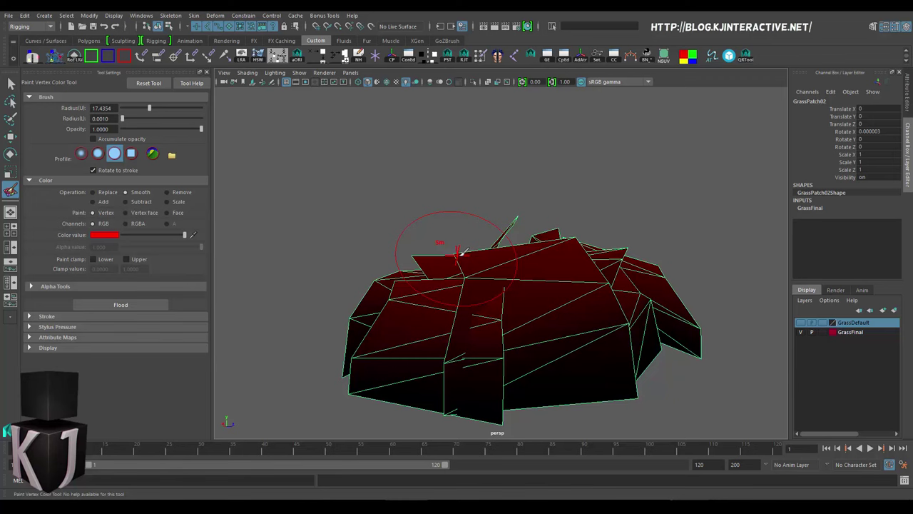
left_click_drag(347, 251, 462, 249, "alt")
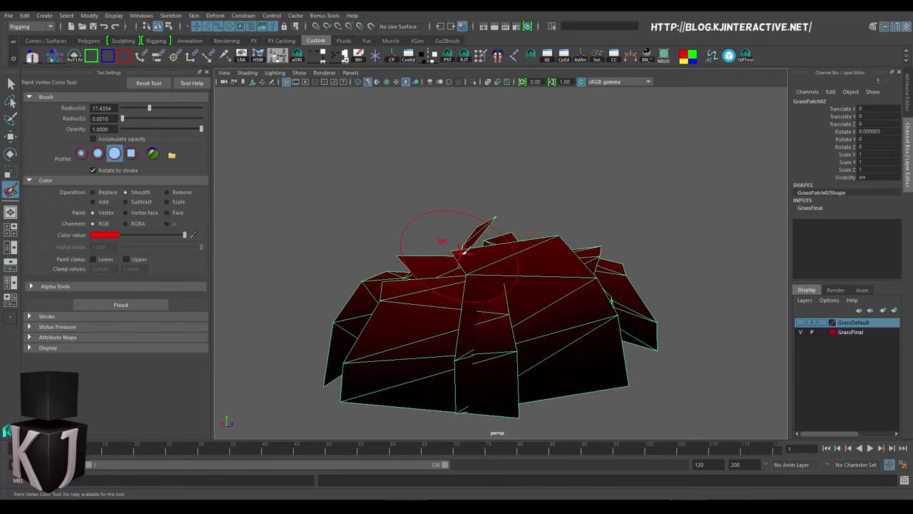
mouse_move(555, 243)
left_mouse_down("alt")
mouse_move(582, 220)
mouse_move(448, 260)
left_mouse_up("alt")
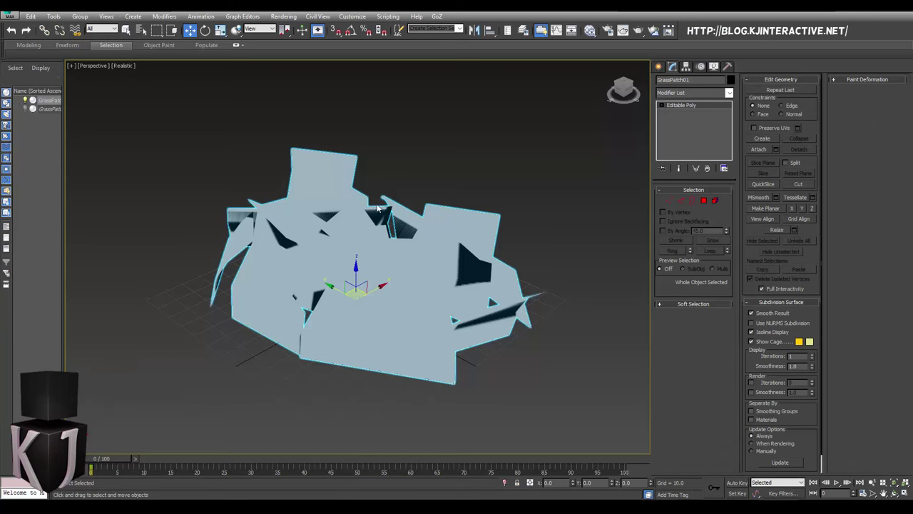
- Add a VertexPaint modifier to GrassPatch01 from the Modifier List
middle_click_drag(398, 181, 371, 250, "alt")
scroll(366, 267, "up", 4)
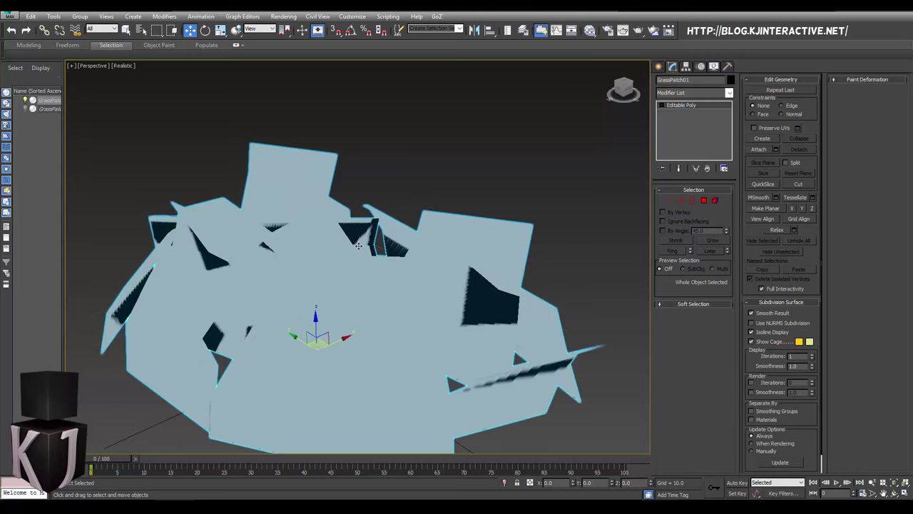
scroll(366, 266, "down", 3)
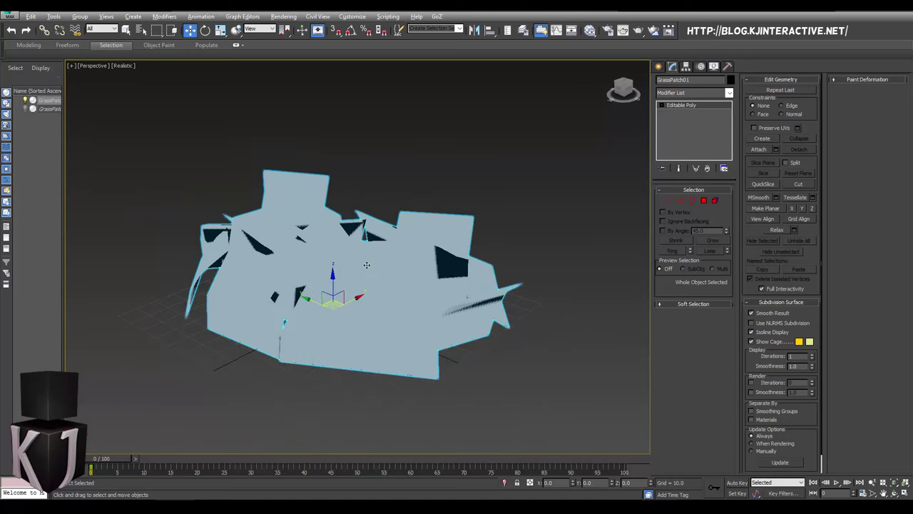
left_click(729, 93)
scroll(727, 371, "down", 20)
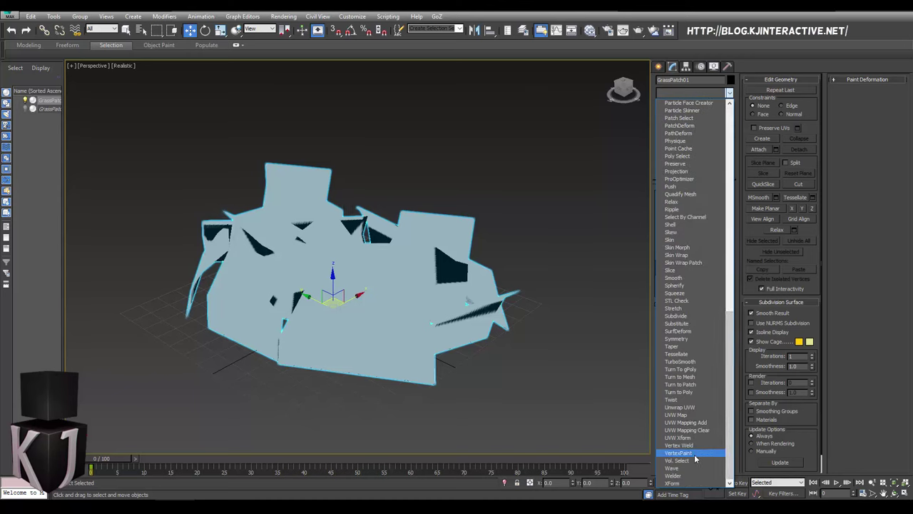
left_click(695, 455)
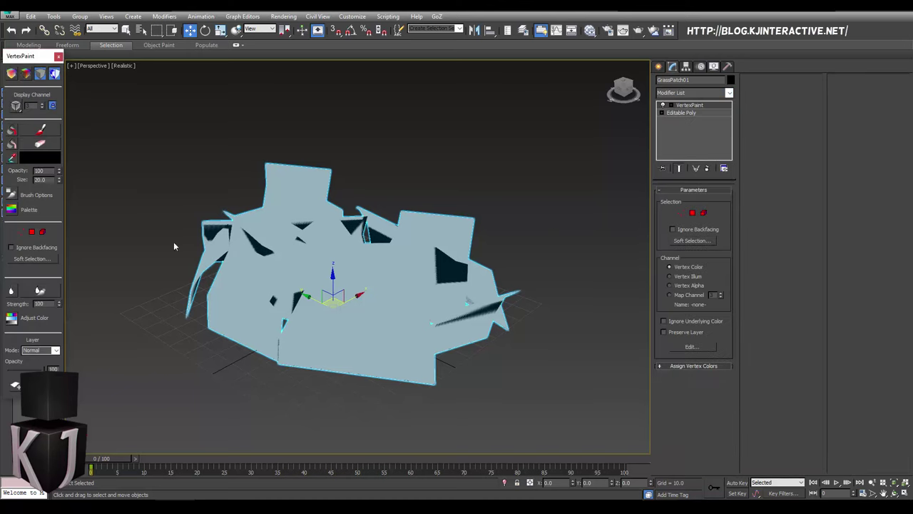
- Display the vertex colours unshaded on the grass patch
middle_click_drag(424, 280, 348, 280, "alt")
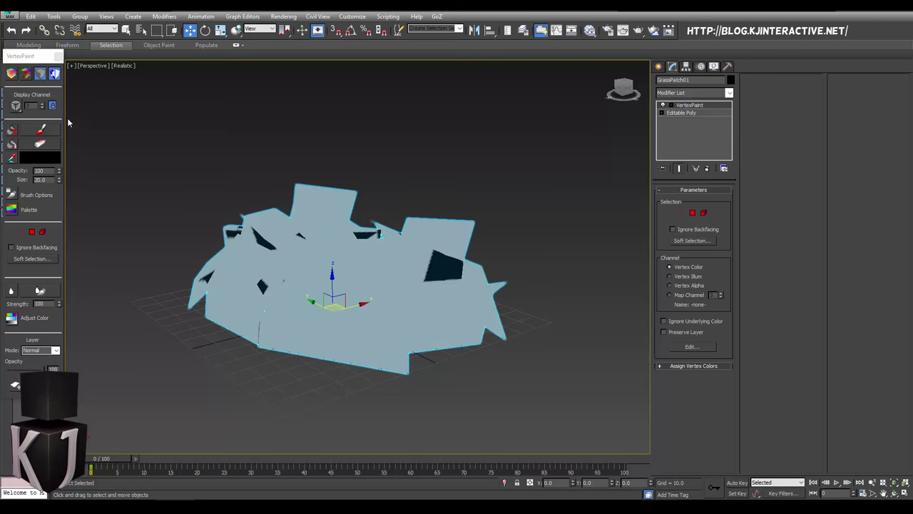
left_click(11, 73)
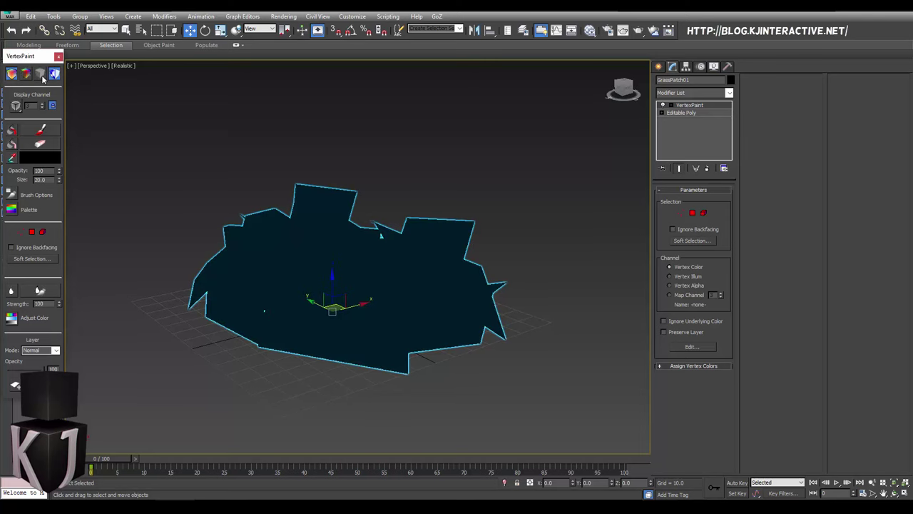
middle_click_drag(467, 284, 482, 283, "alt")
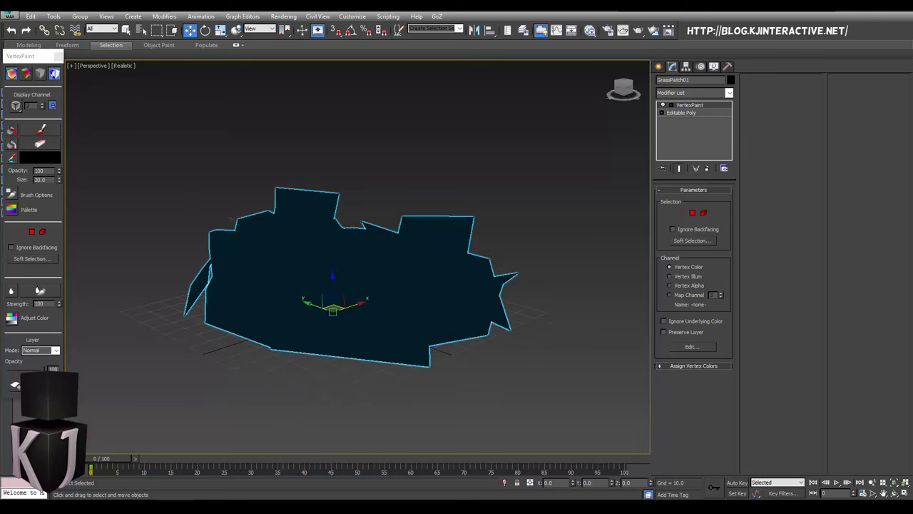
left_click(12, 74)
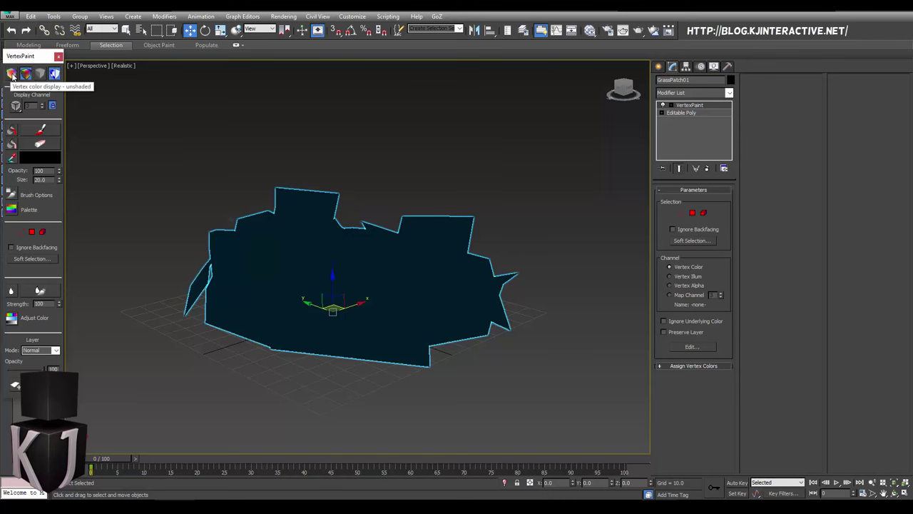
scroll(289, 191, "up", 3)
middle_click_drag(285, 204, 338, 260)
middle_click_drag(413, 283, 410, 343, "alt")
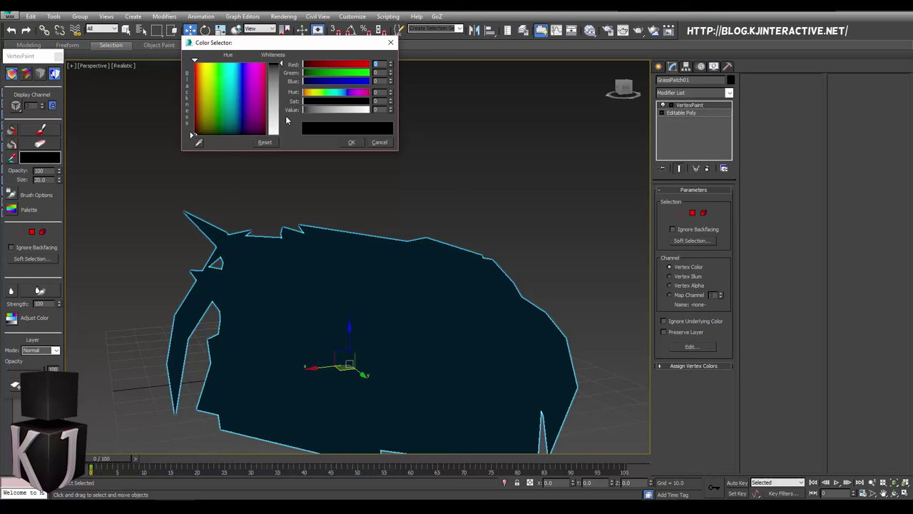
- Flood the whole mesh white with Paint All, then flood it black
left_click_drag(286, 121, 282, 136)
left_click(351, 142)
left_click(11, 129)
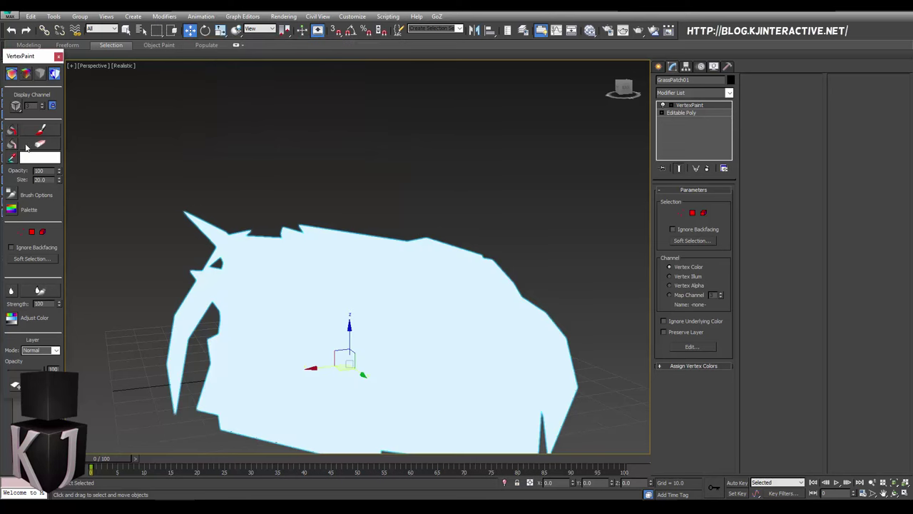
left_click(32, 157)
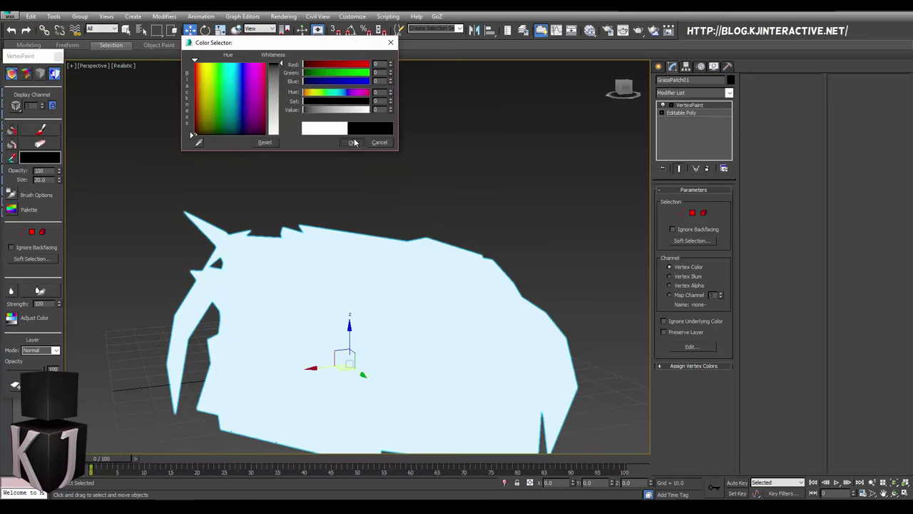
left_click(352, 142)
left_click(12, 129)
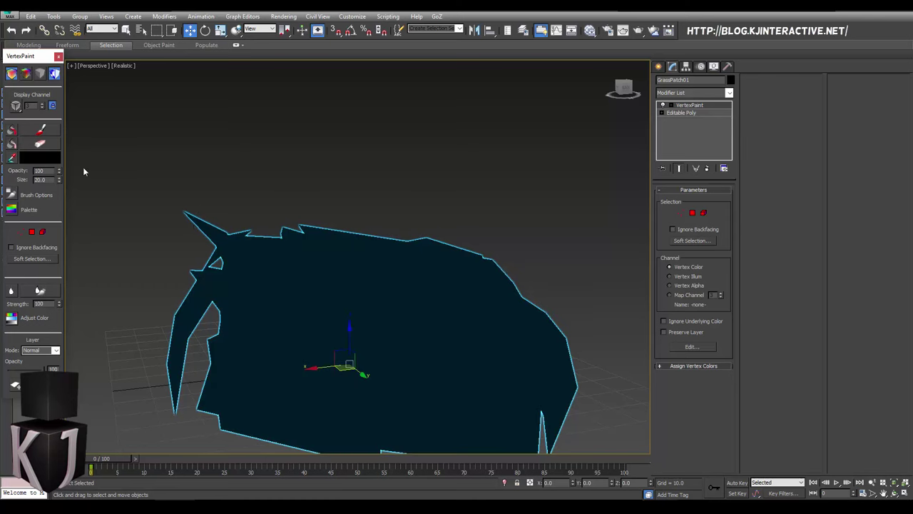
- Set the paint colour swatch to full red
left_click(36, 157)
mouse_move(341, 66)
left_mouse_down()
mouse_move(462, 59)
mouse_move(392, 106)
left_mouse_up()
left_click(352, 142)
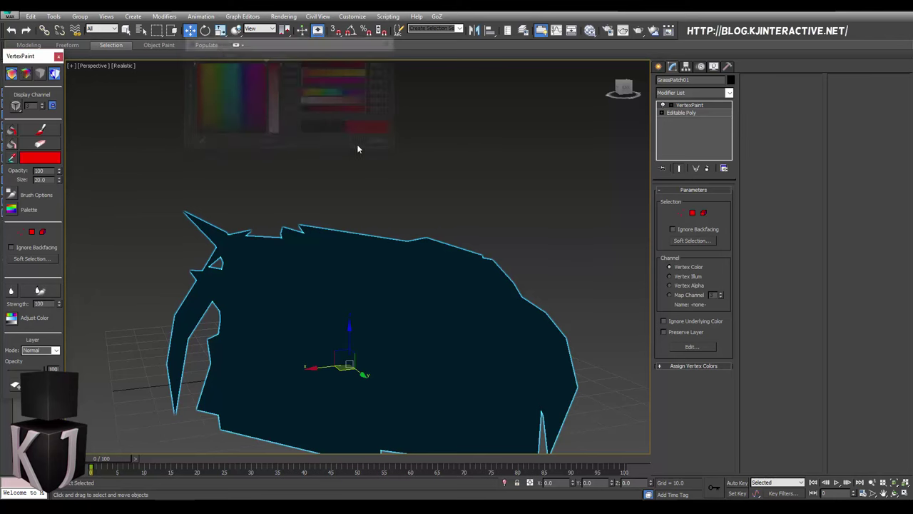
- With Edged Faces on, brush red across the central and upper-right faces
left_click(41, 130)
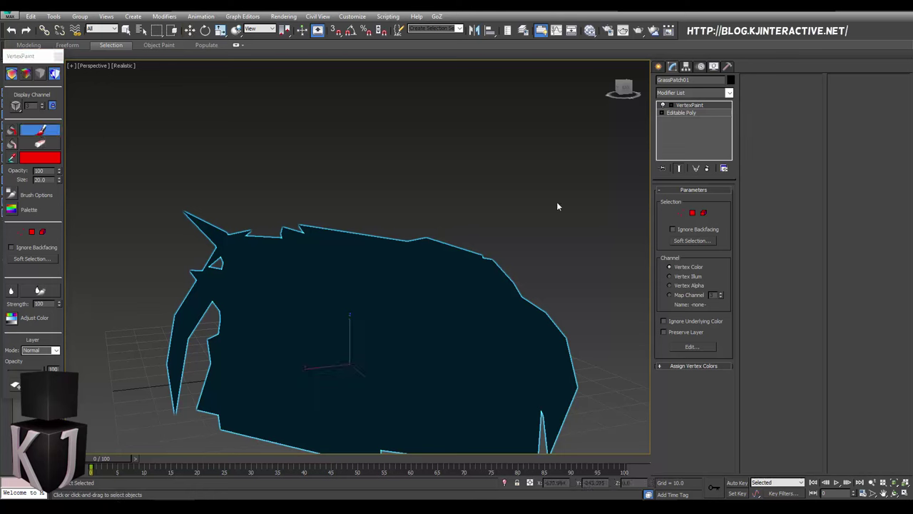
key("F4")
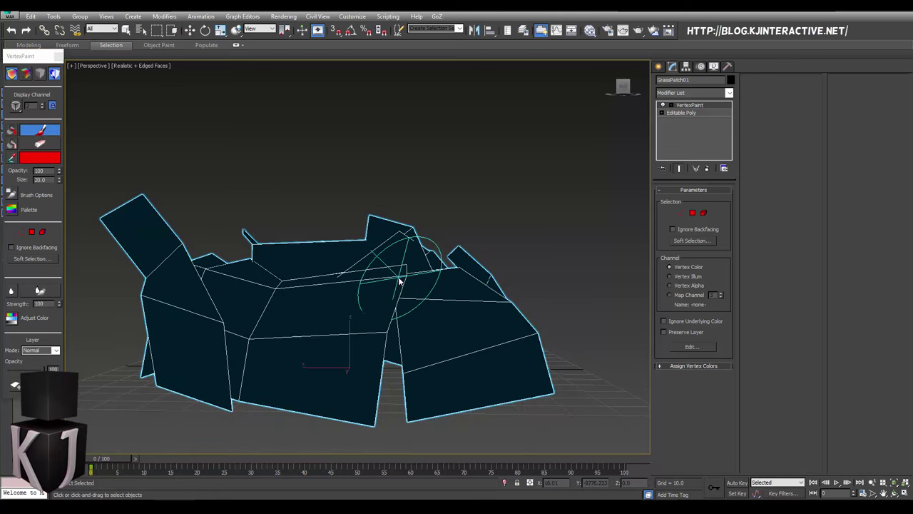
mouse_move(412, 265)
left_mouse_down()
mouse_move(245, 276)
mouse_move(169, 257)
left_mouse_up()
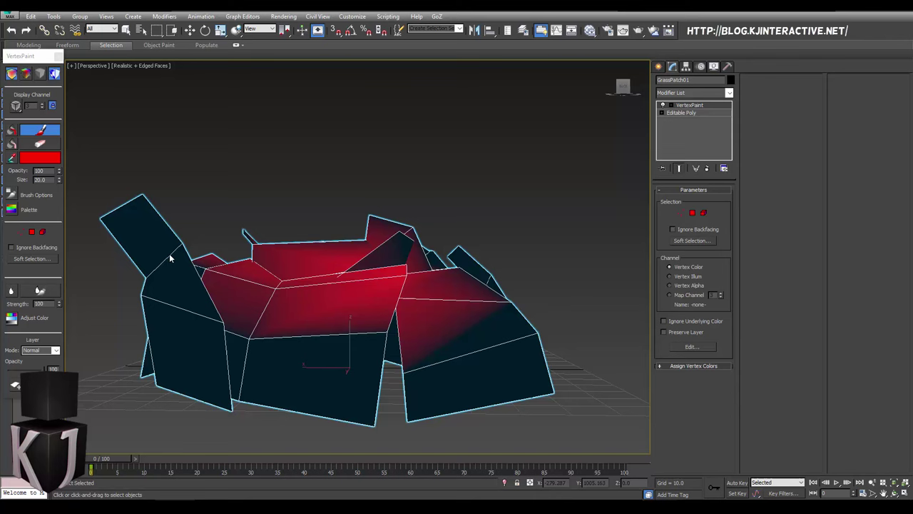
middle_click_drag(350, 316, 259, 320, "alt")
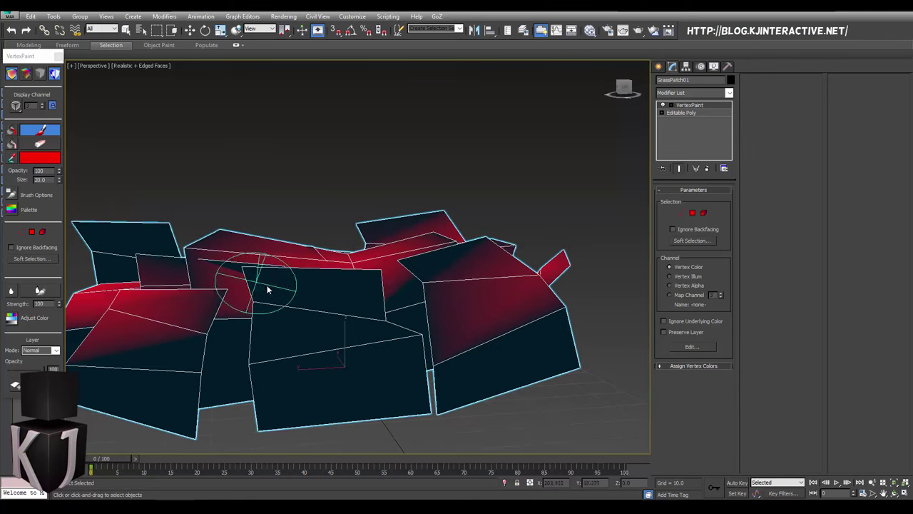
mouse_move(385, 271)
left_mouse_down()
mouse_move(241, 273)
mouse_move(273, 264)
left_mouse_up()
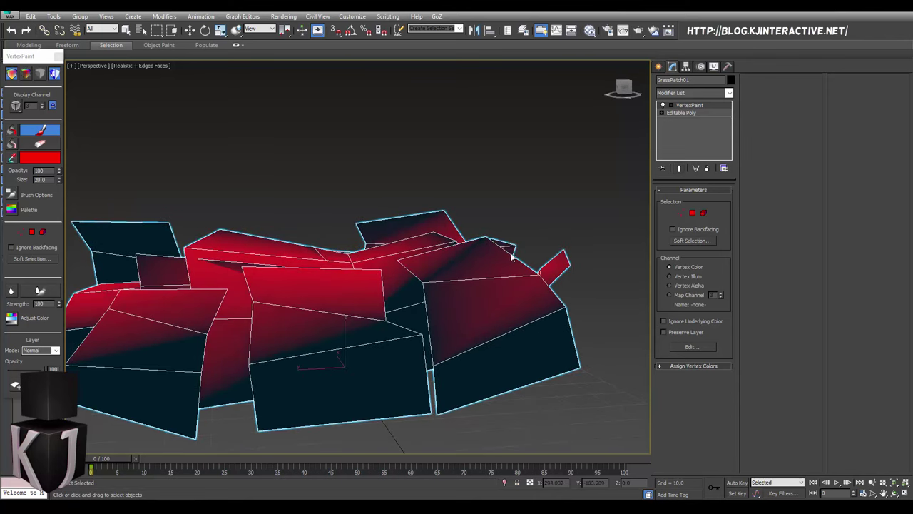
mouse_move(513, 258)
left_mouse_down()
mouse_move(407, 259)
mouse_move(434, 234)
mouse_move(359, 224)
mouse_move(389, 218)
left_mouse_up()
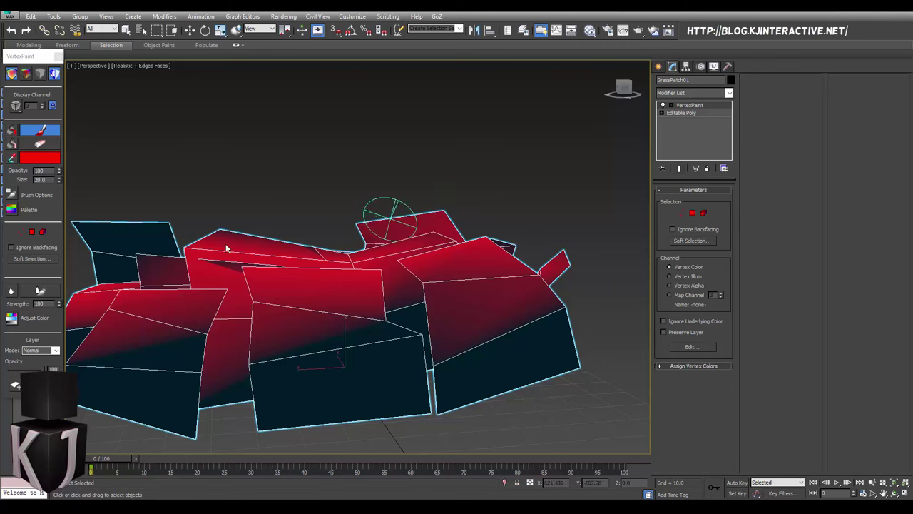
- Paint red over the left faces and the top flaps
middle_click_drag(227, 248, 380, 252, "alt")
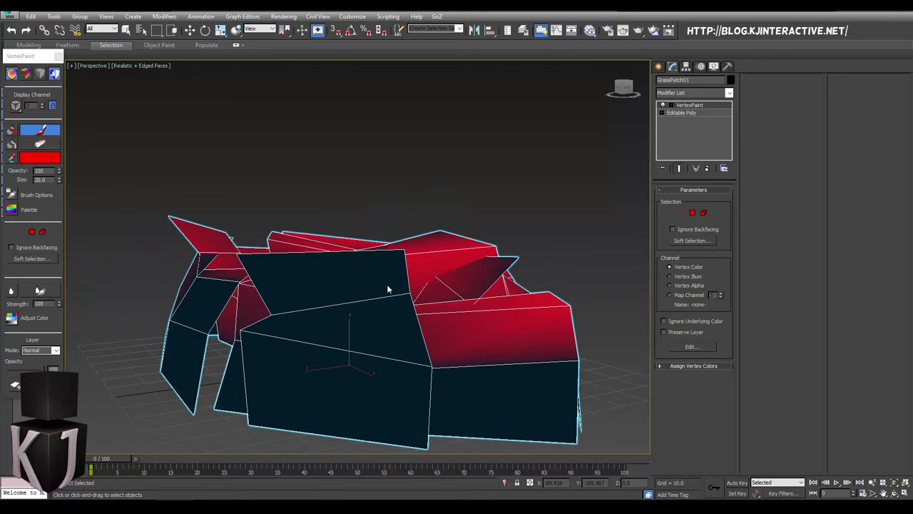
mouse_move(371, 322)
left_mouse_down()
mouse_move(465, 307)
mouse_move(332, 314)
mouse_move(211, 285)
mouse_move(206, 272)
mouse_move(240, 265)
left_mouse_up()
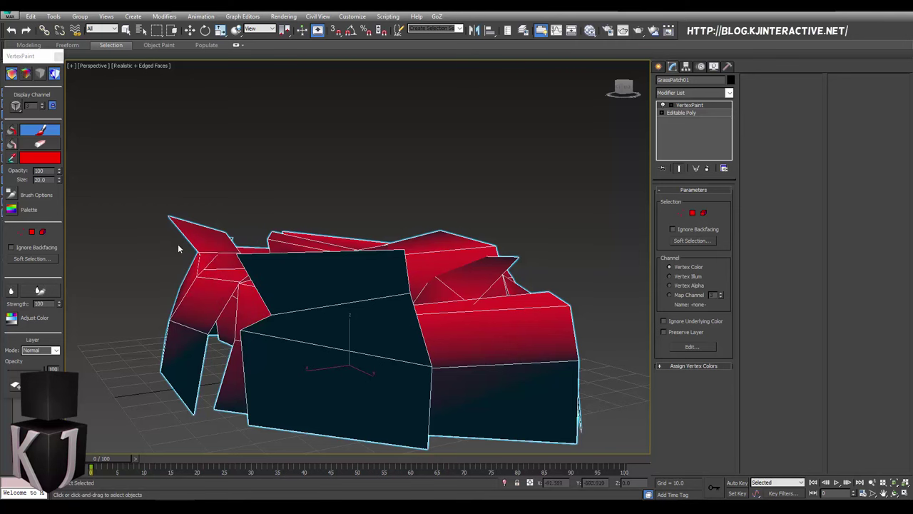
mouse_move(178, 244)
middle_mouse_down("alt")
mouse_move(275, 267)
mouse_move(345, 227)
middle_mouse_up("alt")
mouse_move(283, 139)
left_mouse_down()
mouse_move(363, 165)
mouse_move(354, 186)
mouse_move(259, 165)
left_mouse_up()
middle_click_drag(438, 336, 496, 362, "alt")
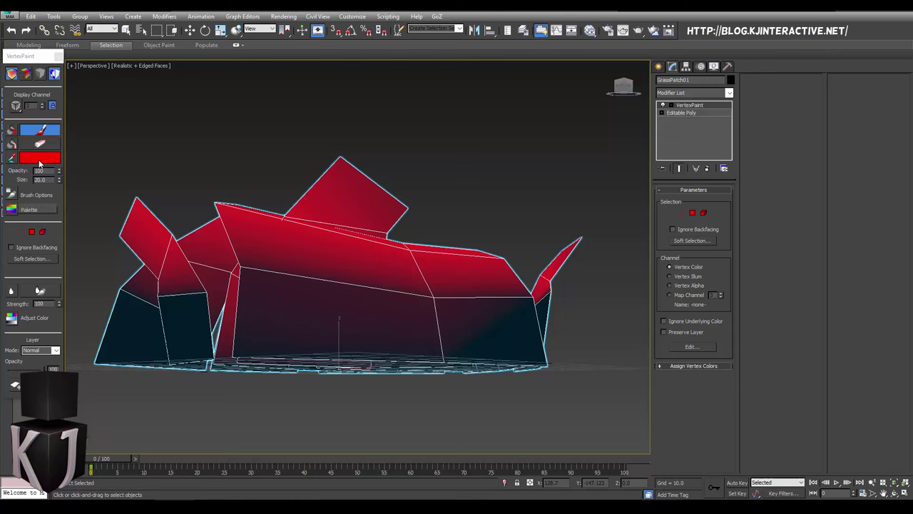
- Blur all vertex colours so the red blends smoothly into the bases
left_click(12, 292)
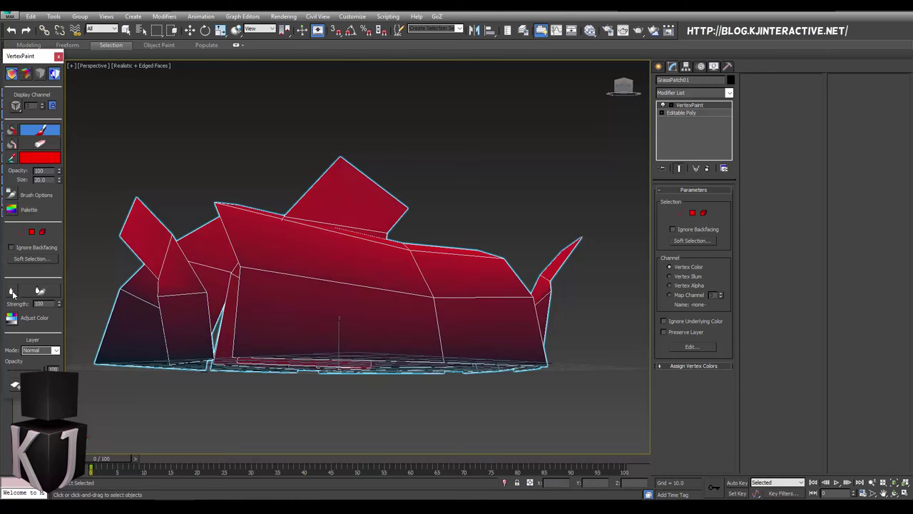
left_click_drag(208, 285, 255, 249)
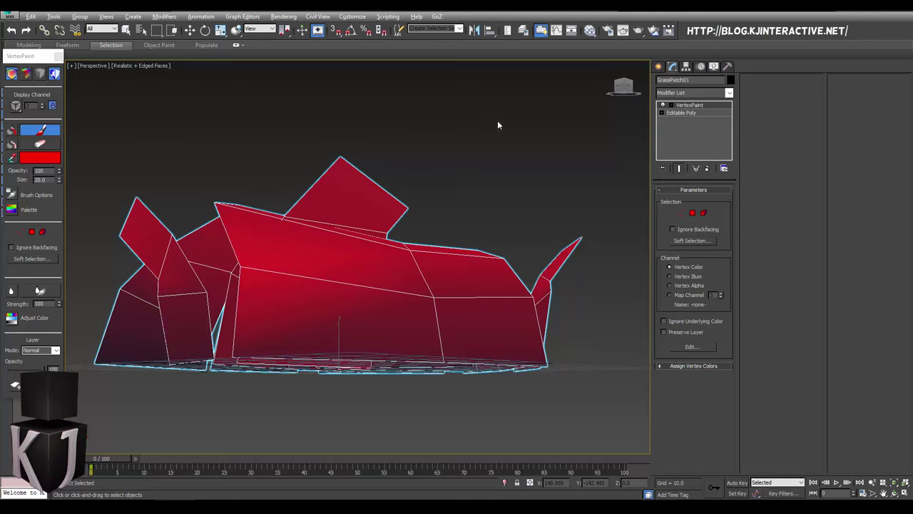
middle_click_drag(526, 165, 258, 165, "alt")
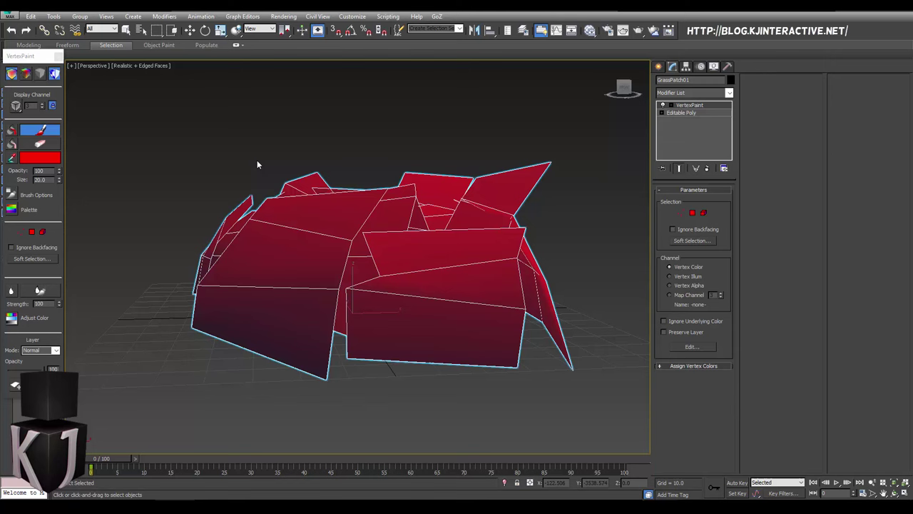
- Set the brush colour to black by changing Red to 0 in the Color Selector
left_click(40, 157)
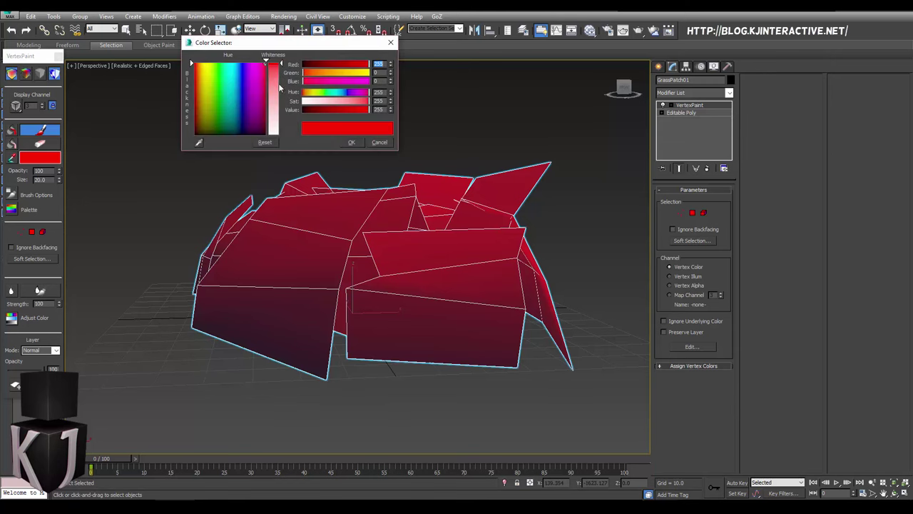
type("0")
key("Return")
left_click(354, 143)
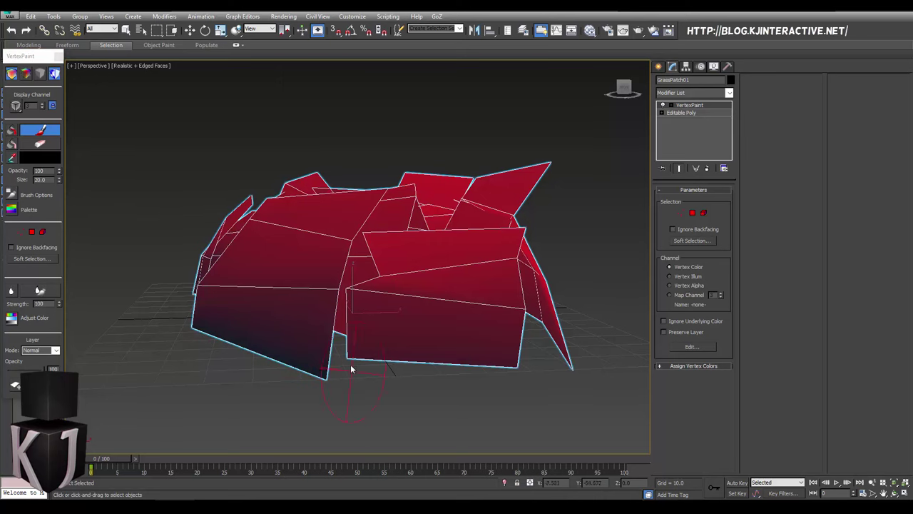
middle_click_drag(427, 349, 311, 253, "alt")
key("1")
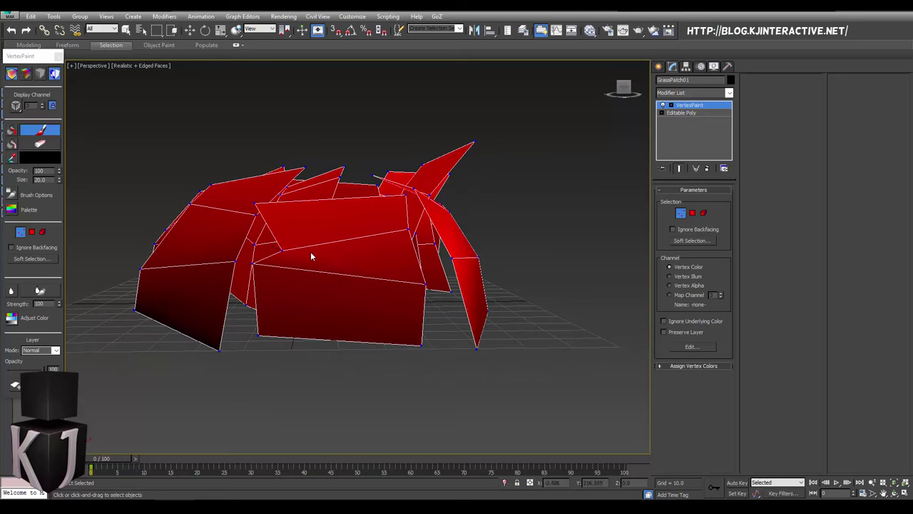
- Turn off the brush, marquee-select 25 vertices, and orbit to inspect the red-to-black gradient
left_click(39, 131)
middle_click_drag(280, 300, 285, 265, "alt")
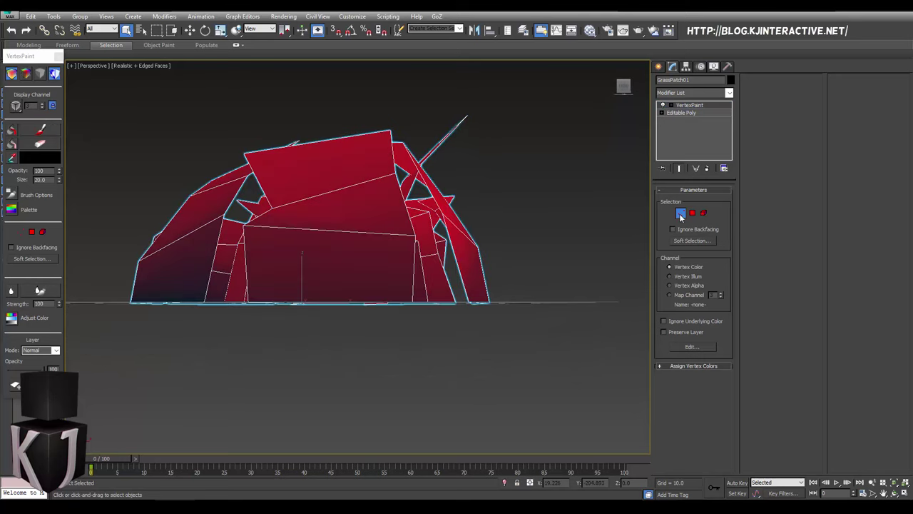
middle_click_drag(439, 326, 440, 325, "alt")
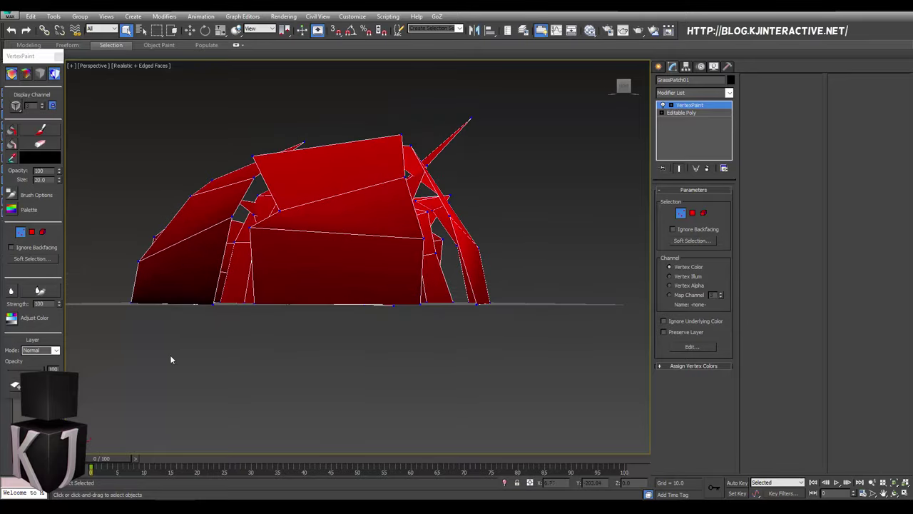
left_click_drag(536, 294, 531, 294)
mouse_move(531, 294)
middle_mouse_down("alt")
mouse_move(392, 267)
mouse_move(343, 281)
mouse_move(370, 296)
mouse_move(321, 271)
middle_mouse_up("alt")
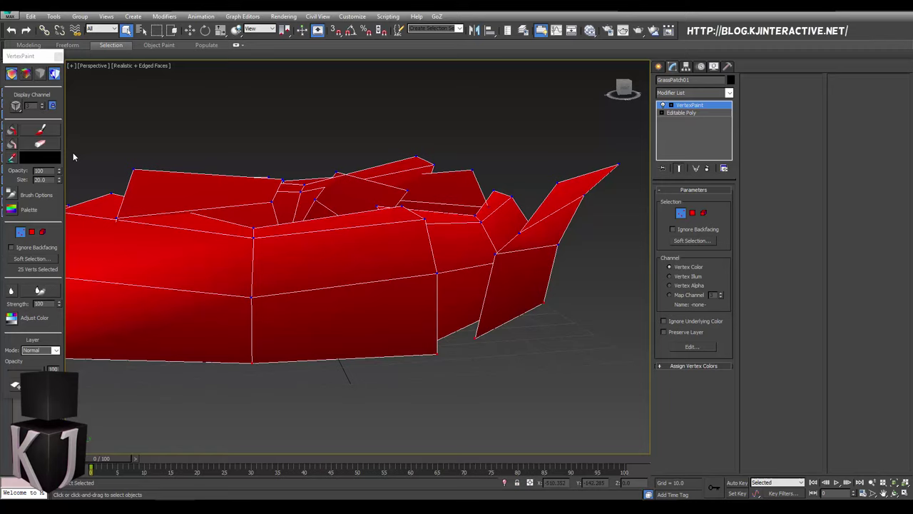
mouse_move(465, 342)
middle_mouse_down("alt")
mouse_move(408, 316)
mouse_move(347, 316)
mouse_move(336, 340)
middle_mouse_up("alt")
middle_click_drag(272, 338, 335, 362, "alt")
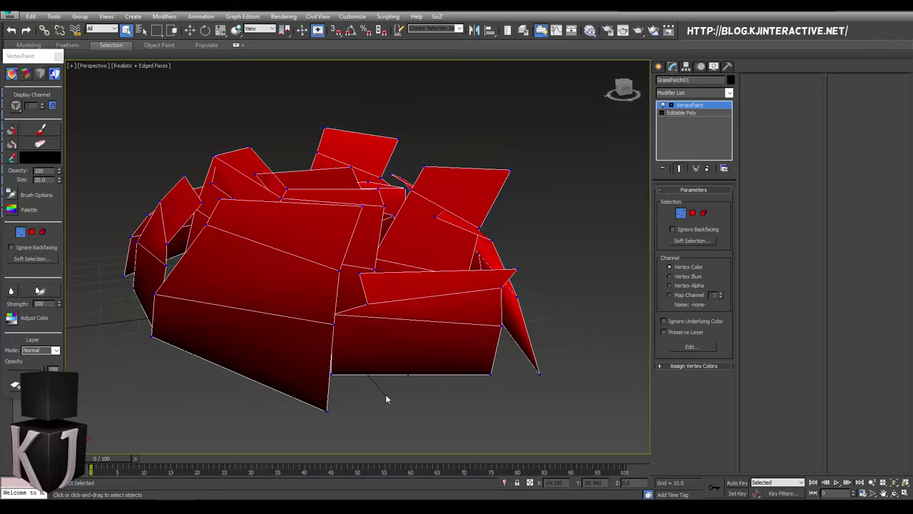
mouse_move(386, 399)
middle_mouse_down("alt")
mouse_move(241, 377)
mouse_move(428, 357)
middle_mouse_up("alt")
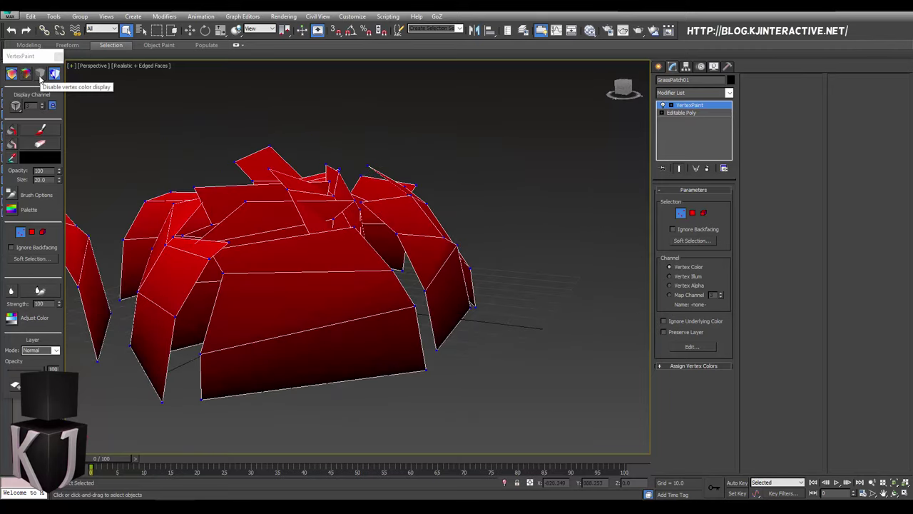
- Turn off vertex colour display and collapse the VertexPaint modifier into GrassPatch01
left_click(40, 74)
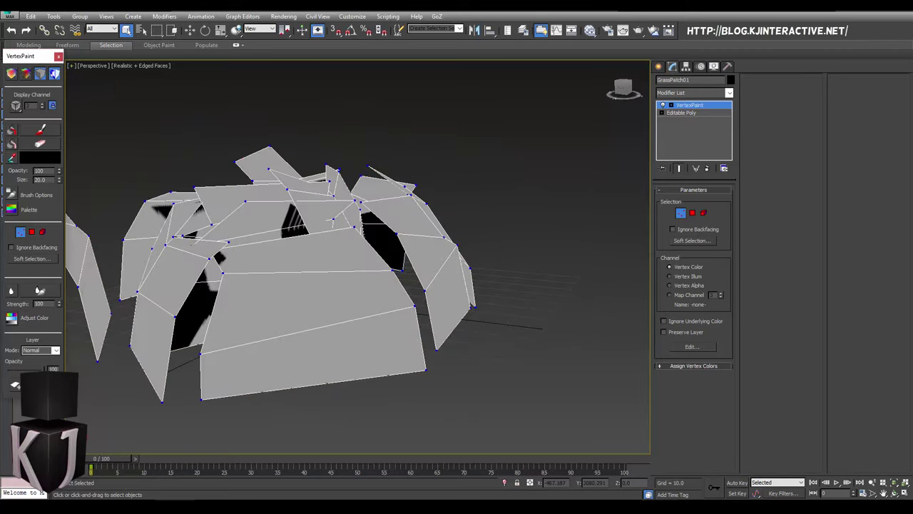
right_click(692, 107)
left_click(749, 197)
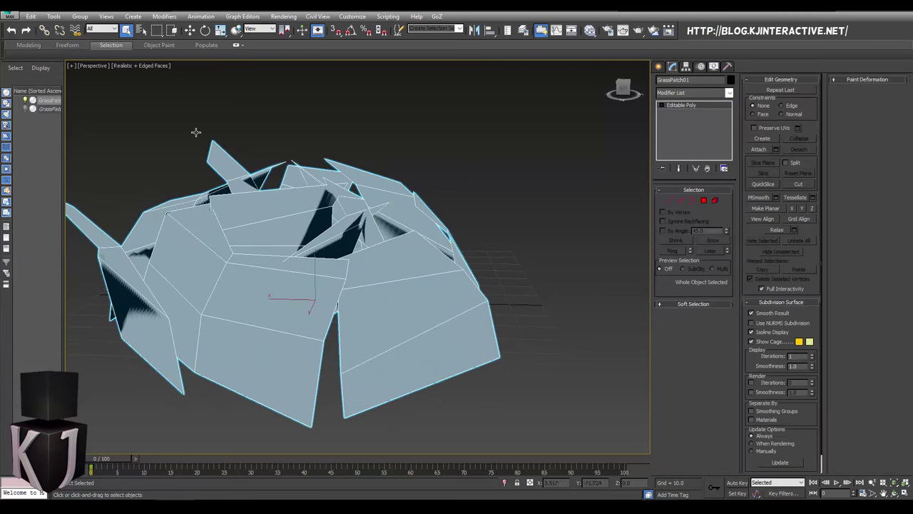
- Hide GrassPatch01, unhide GrassPatch02 in Scene Explorer, and select it
left_click(25, 100)
left_click(25, 108)
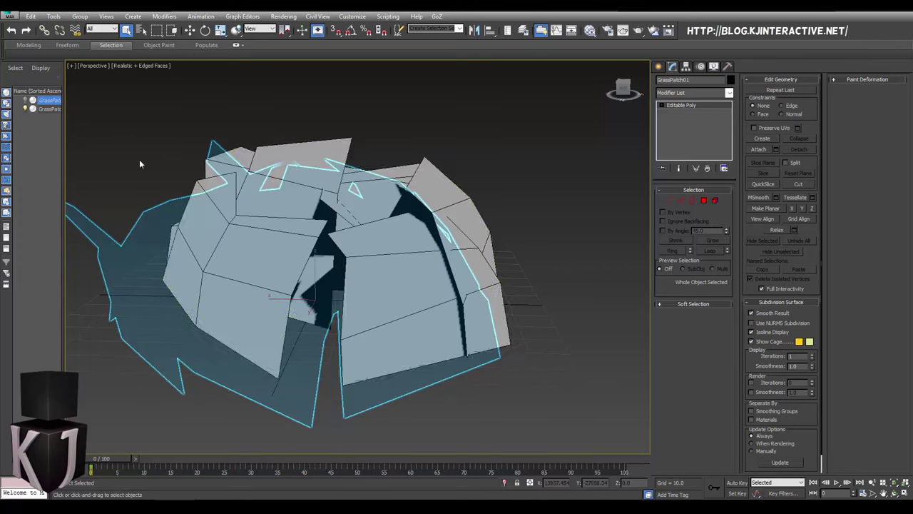
left_click(403, 282)
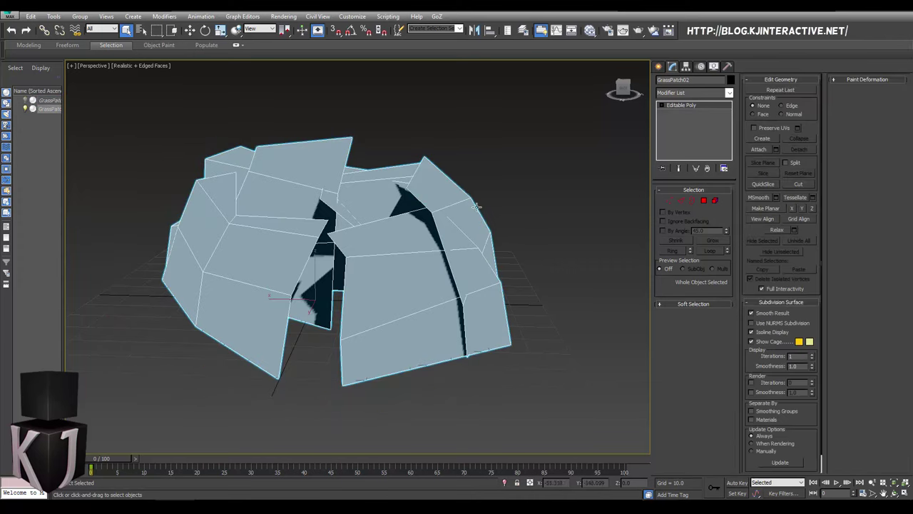
- Add a VertexPaint modifier to GrassPatch02
left_click(729, 92)
scroll(715, 414, "down", 15)
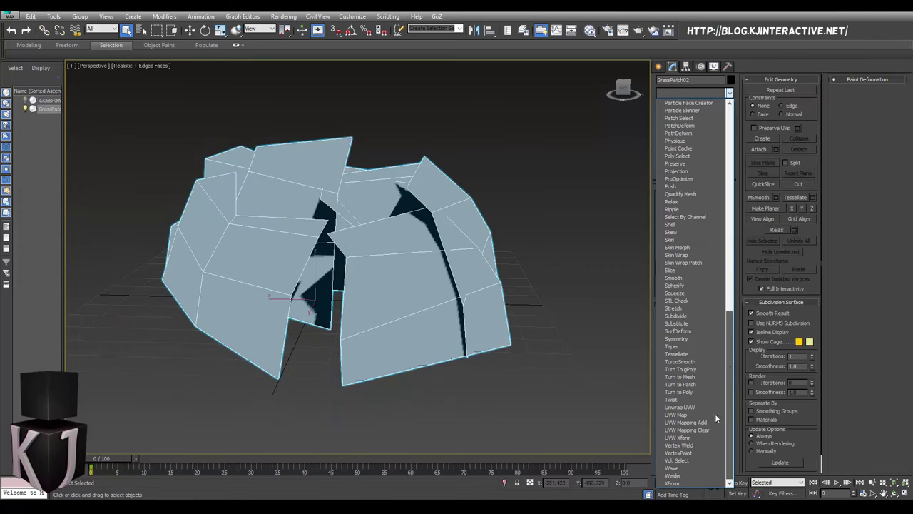
left_click(689, 454)
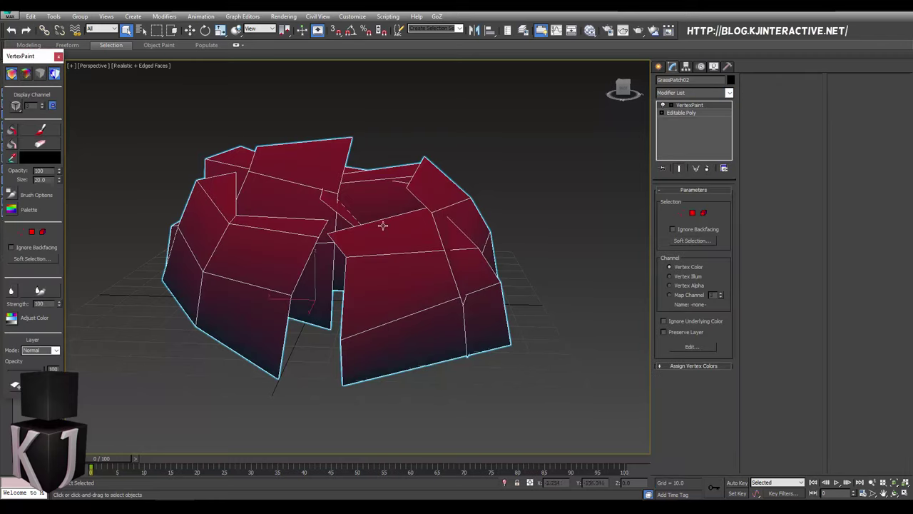
- Inspect GrassPatch02's red-to-dark colours by deselecting, reselecting and orbiting around the mesh
mouse_move(383, 226)
middle_mouse_down("alt")
mouse_move(168, 239)
mouse_move(249, 237)
mouse_move(301, 207)
mouse_move(190, 179)
mouse_move(222, 188)
mouse_move(207, 149)
mouse_move(237, 247)
mouse_move(388, 238)
middle_mouse_up("alt")
left_click(190, 180, "alt")
left_click(389, 237)
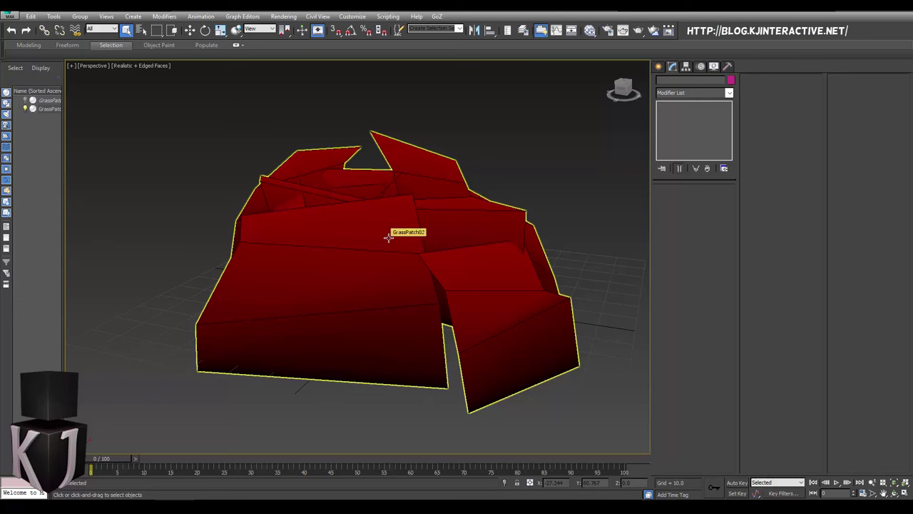
left_click(365, 259, "alt")
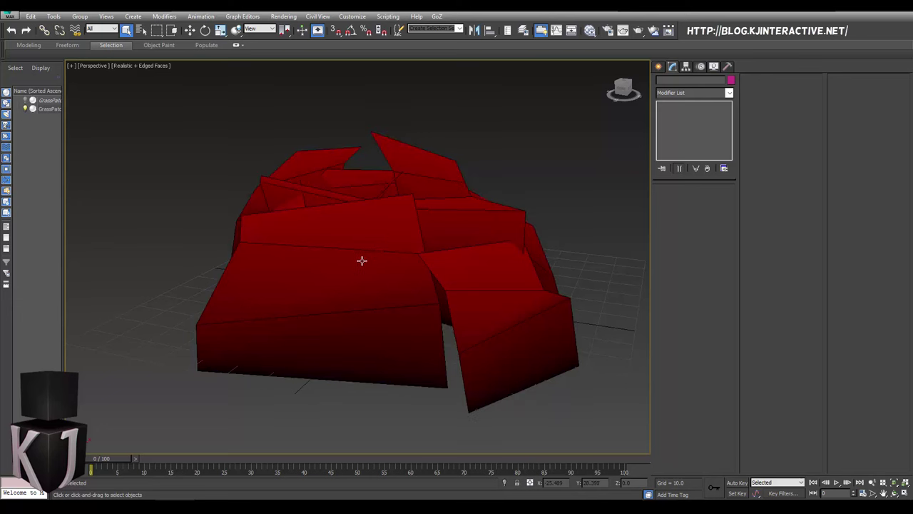
middle_click_drag(365, 258, 503, 258, "alt")
left_click(384, 230)
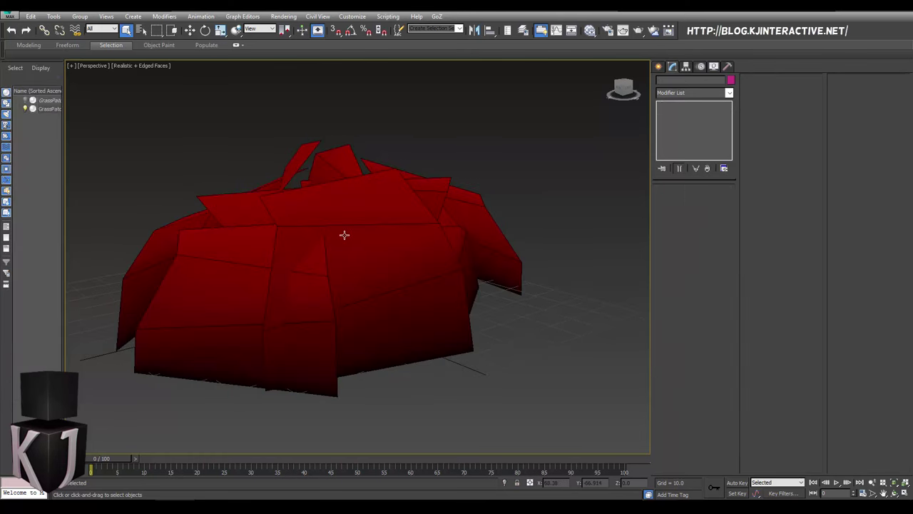
left_click(390, 208)
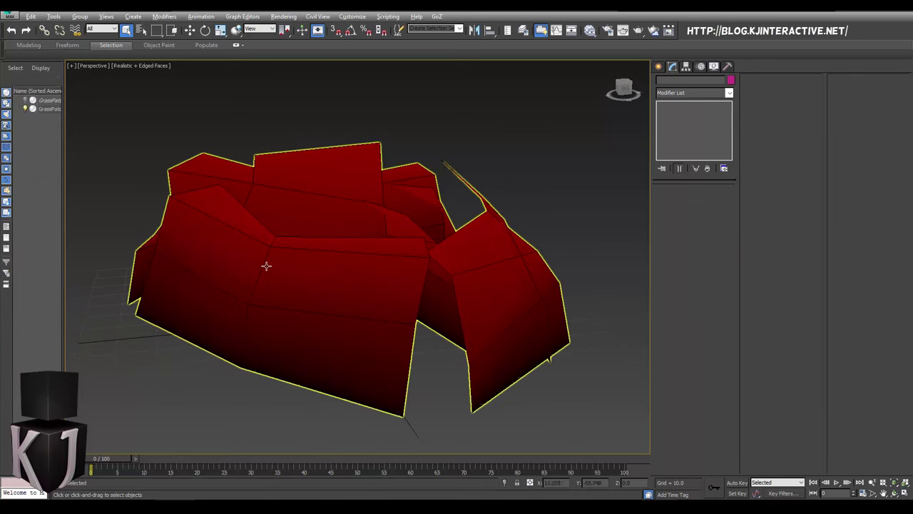
middle_click_drag(266, 266, 559, 258, "alt")
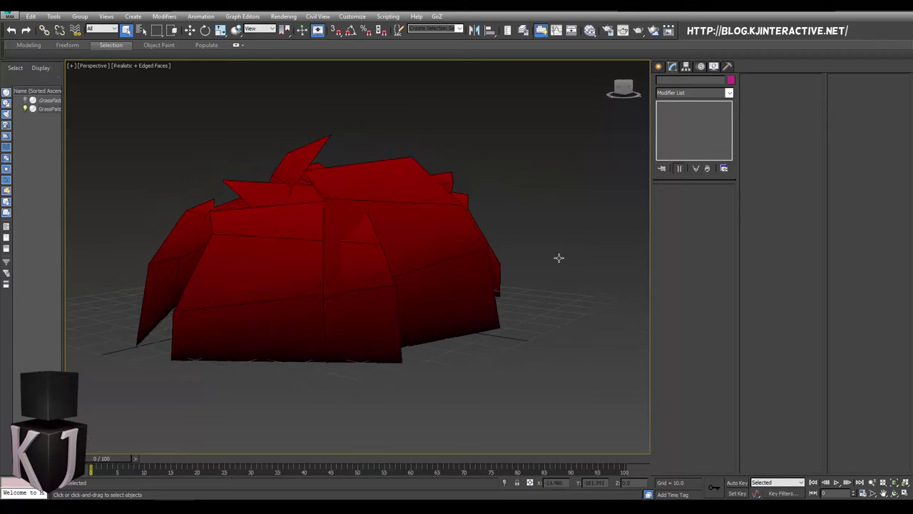
middle_click_drag(359, 246, 379, 253, "alt")
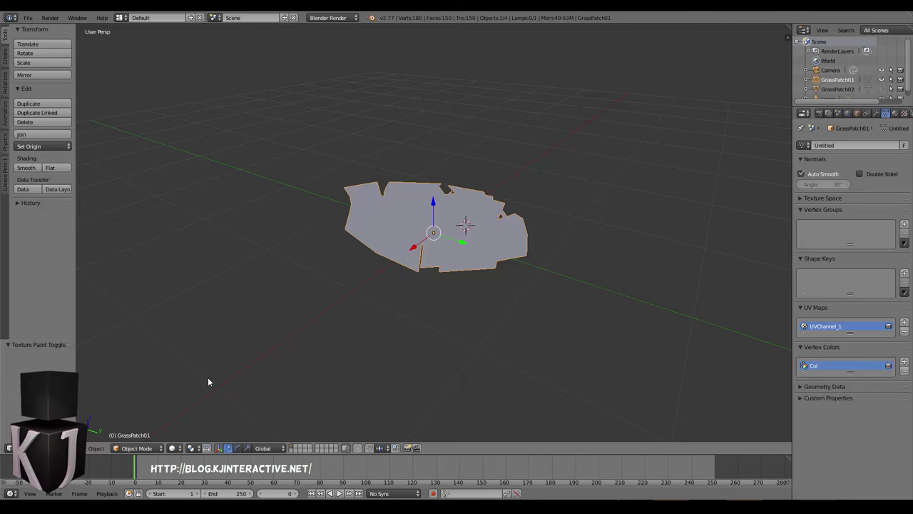
- Switch GrassPatch01 to Vertex Paint with Solid shading and flood all its vertex colours black
left_click(144, 448)
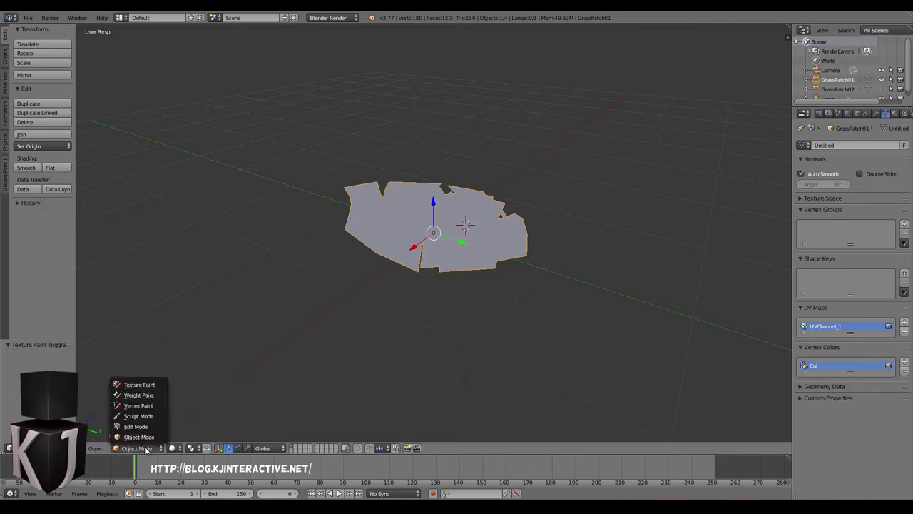
left_click(140, 406)
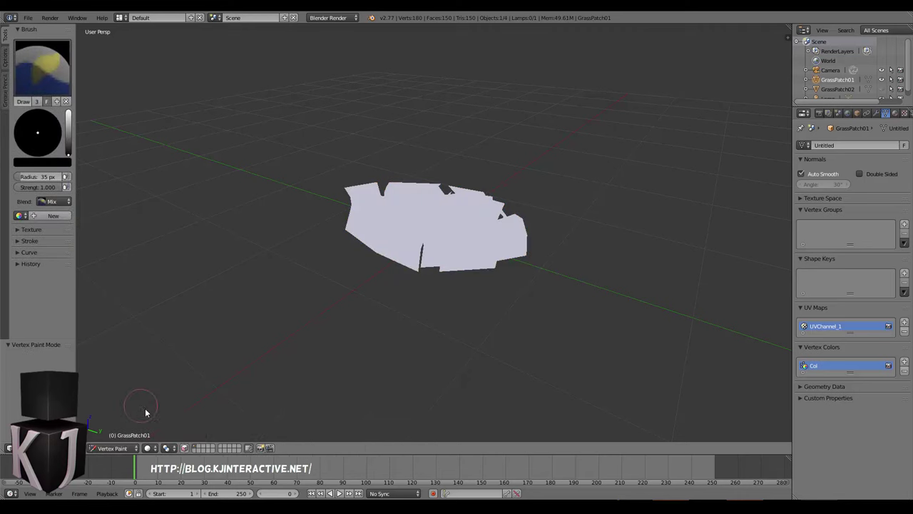
left_click(148, 448)
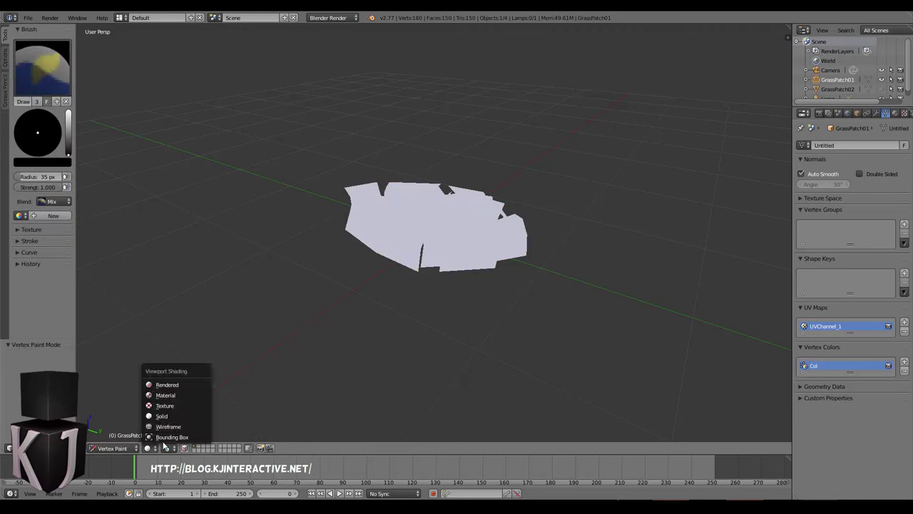
left_click(158, 414)
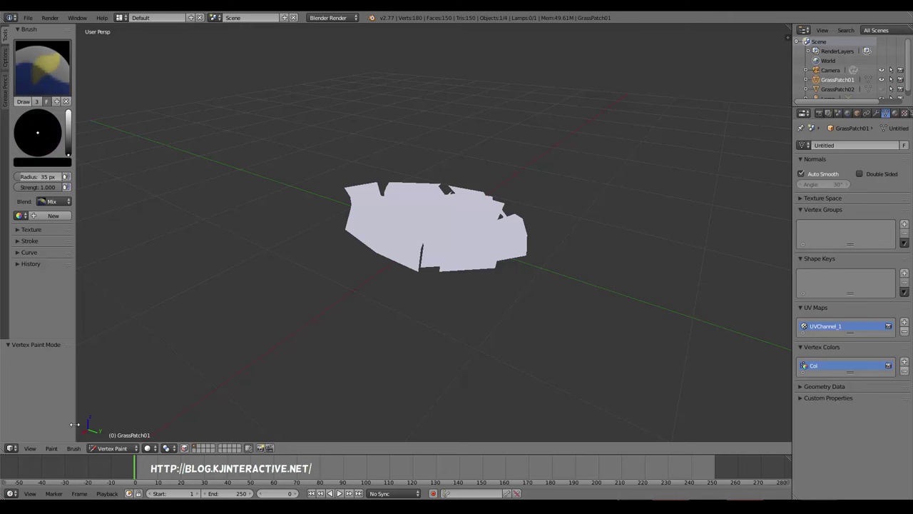
left_click(54, 451)
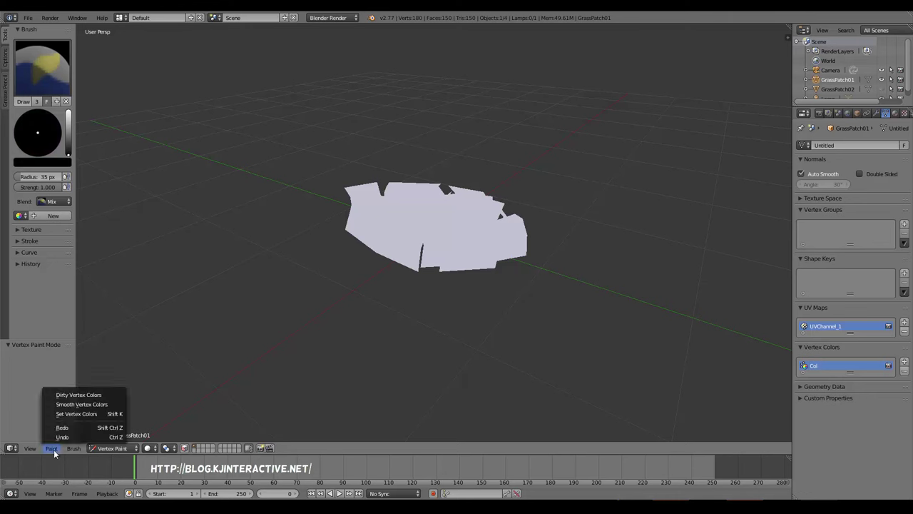
left_click(106, 413)
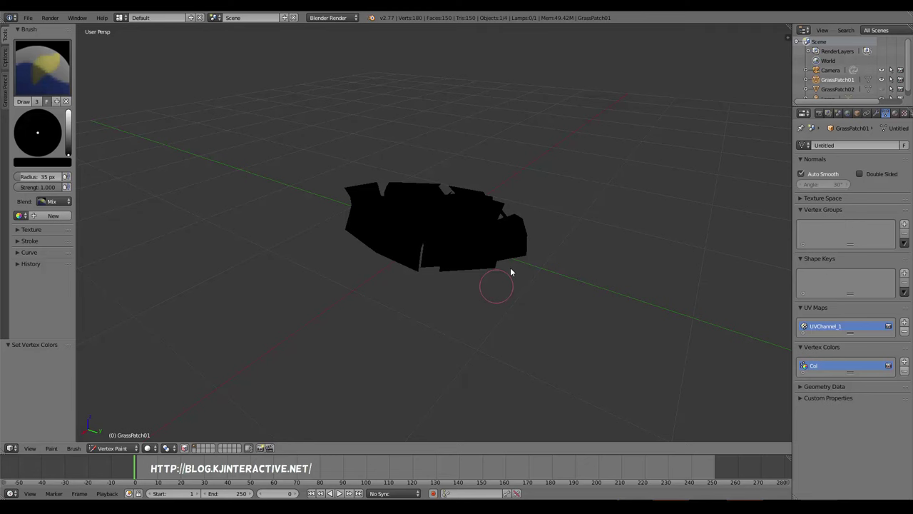
left_click(38, 163)
- Set the brush colour to red (R = 1) and paint across the grass patch's blade tops
left_click(50, 129)
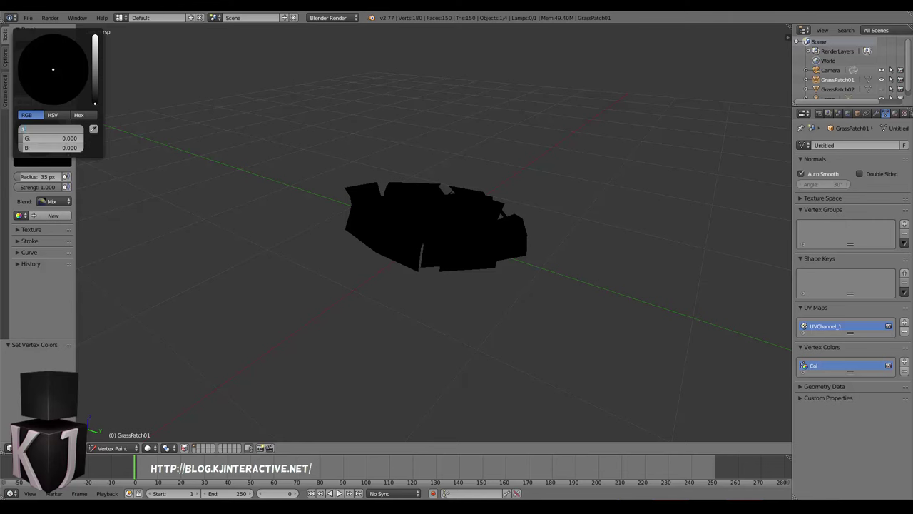
key("Return")
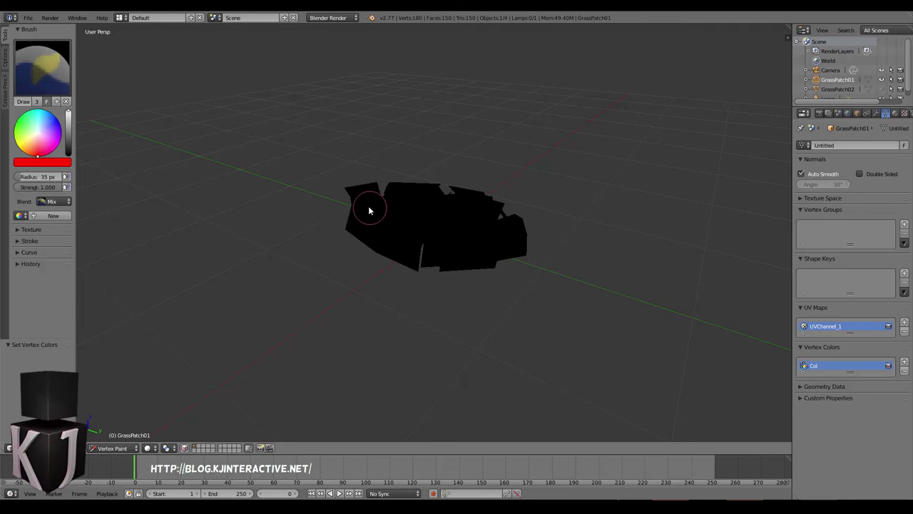
mouse_move(356, 198)
left_mouse_down()
mouse_move(410, 224)
mouse_move(483, 226)
mouse_move(444, 229)
mouse_move(523, 228)
mouse_move(493, 199)
mouse_move(448, 203)
mouse_move(461, 209)
mouse_move(447, 186)
mouse_move(381, 182)
mouse_move(437, 178)
mouse_move(346, 187)
mouse_move(418, 202)
mouse_move(422, 182)
mouse_move(480, 197)
mouse_move(475, 211)
mouse_move(441, 197)
mouse_move(460, 214)
left_mouse_up()
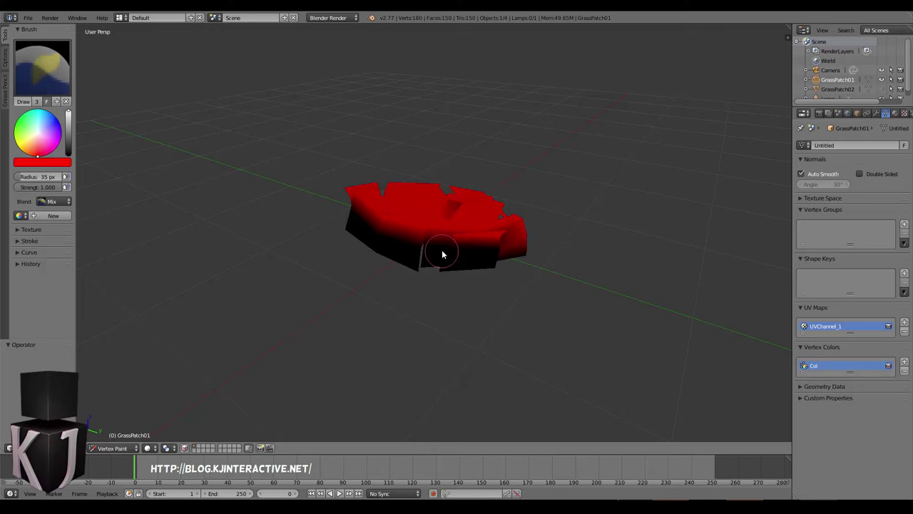
mouse_move(443, 254)
middle_mouse_down()
mouse_move(393, 241)
mouse_move(288, 241)
mouse_move(401, 218)
mouse_move(375, 244)
mouse_move(297, 228)
mouse_move(373, 247)
mouse_move(513, 222)
mouse_move(438, 231)
mouse_move(530, 226)
mouse_move(399, 249)
mouse_move(442, 238)
mouse_move(430, 224)
mouse_move(482, 216)
mouse_move(521, 224)
mouse_move(492, 243)
mouse_move(443, 239)
middle_mouse_up()
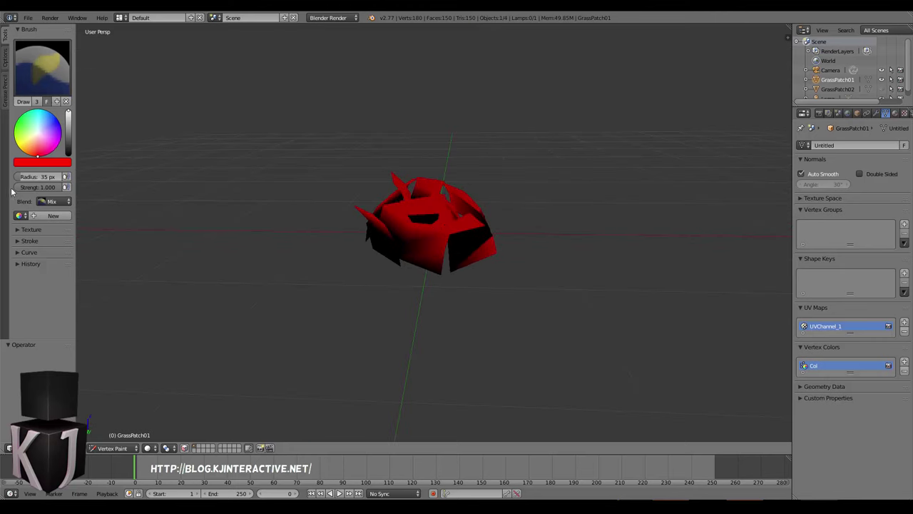
- Switch the brush blend to Blur and smooth the red-black boundary on every side of the patch
left_click(53, 202)
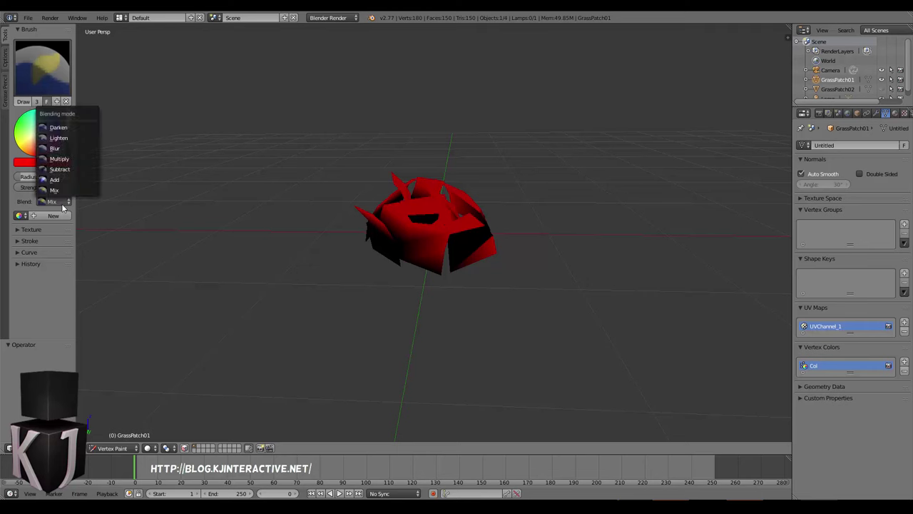
left_click(55, 147)
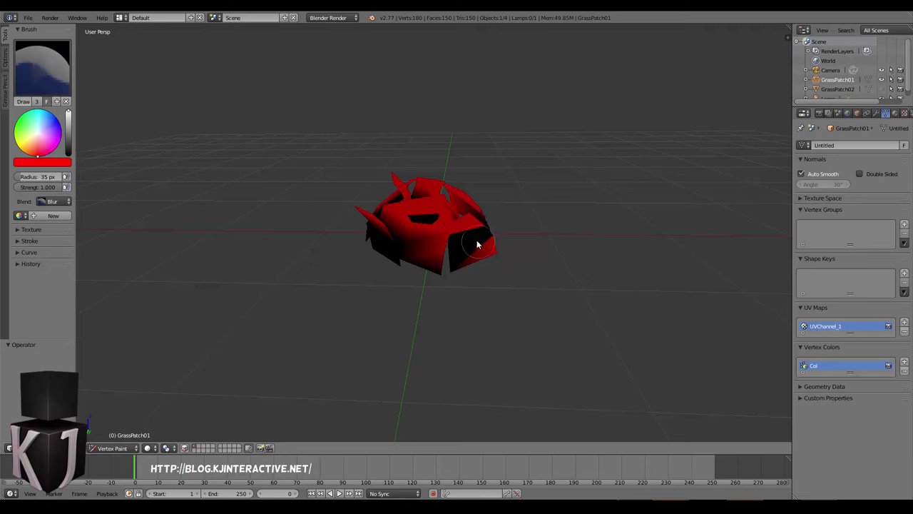
mouse_move(477, 244)
left_mouse_down()
mouse_move(445, 242)
mouse_move(460, 225)
mouse_move(442, 238)
mouse_move(385, 246)
left_mouse_up()
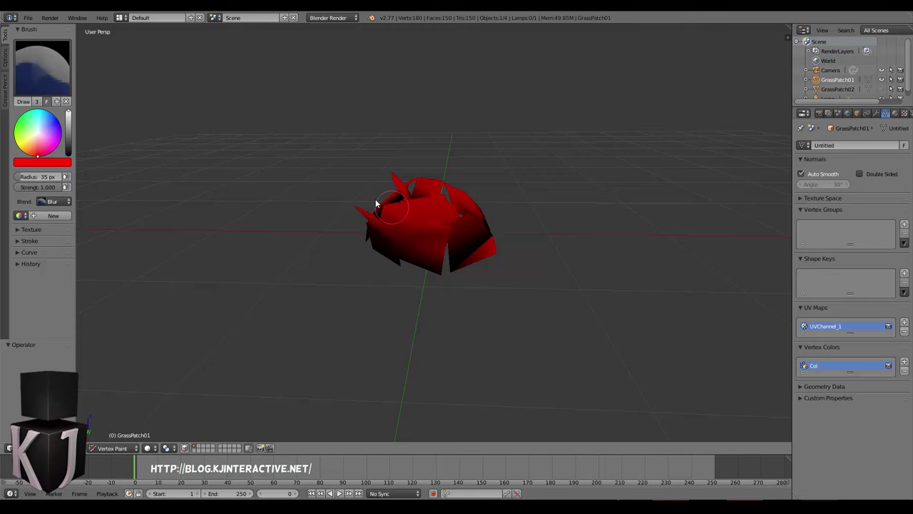
mouse_move(376, 205)
left_mouse_down()
mouse_move(403, 184)
mouse_move(389, 206)
mouse_move(453, 187)
mouse_move(470, 209)
left_mouse_up()
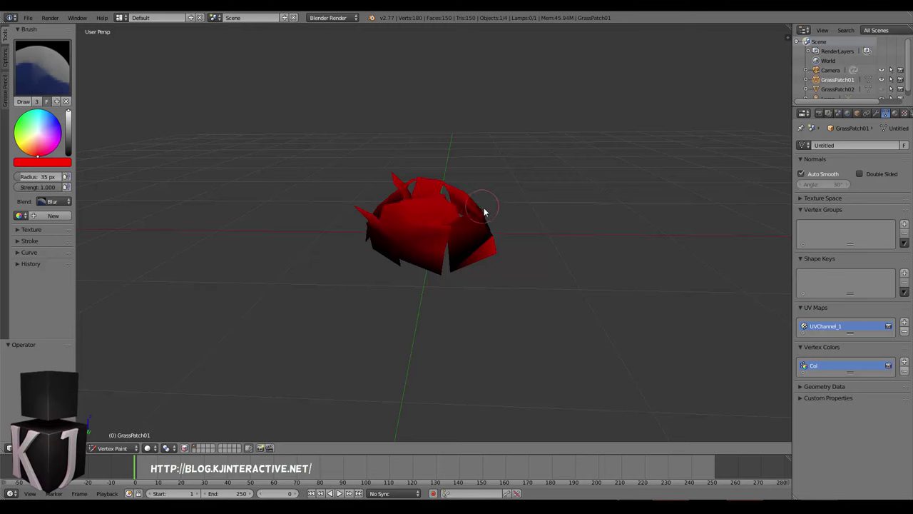
middle_click_drag(535, 250, 411, 228)
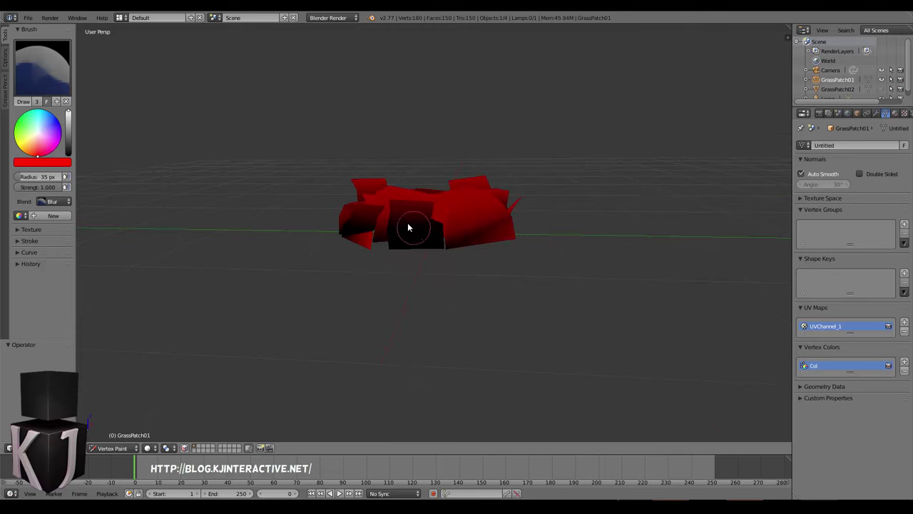
mouse_move(395, 222)
left_mouse_down()
mouse_move(529, 204)
mouse_move(500, 221)
mouse_move(336, 225)
mouse_move(348, 212)
mouse_move(462, 211)
mouse_move(511, 239)
mouse_move(505, 254)
mouse_move(477, 253)
mouse_move(418, 215)
mouse_move(436, 194)
left_mouse_up()
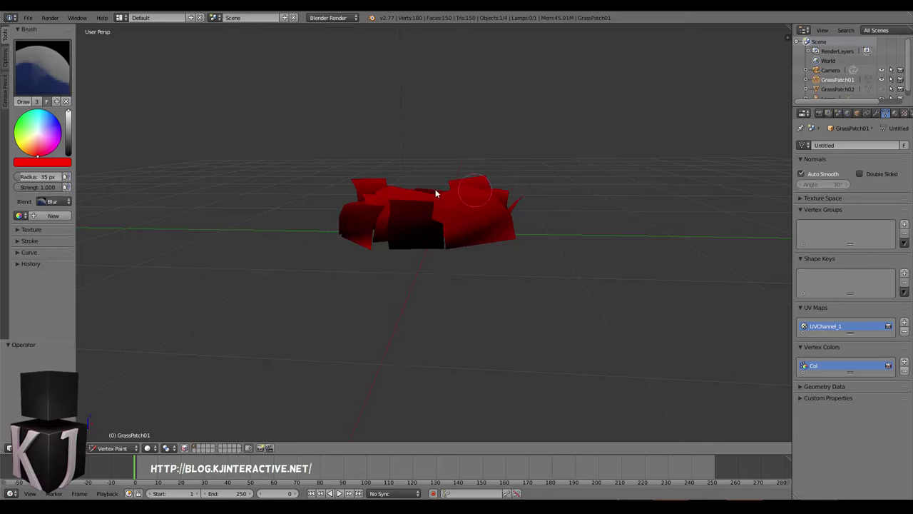
middle_click_drag(342, 281, 483, 226)
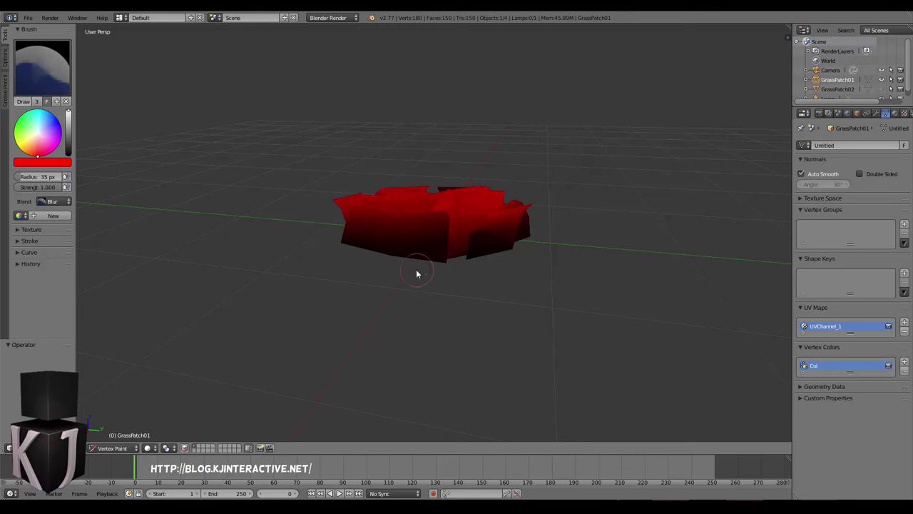
- Set the paint colour to black with Subtract blending and darken the patch's lower faces
middle_click_drag(418, 241, 253, 278)
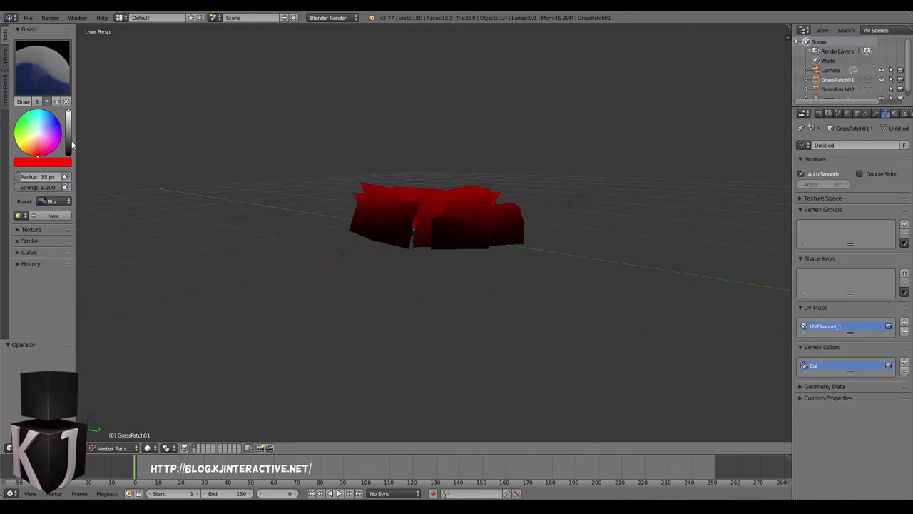
left_click_drag(68, 141, 69, 156)
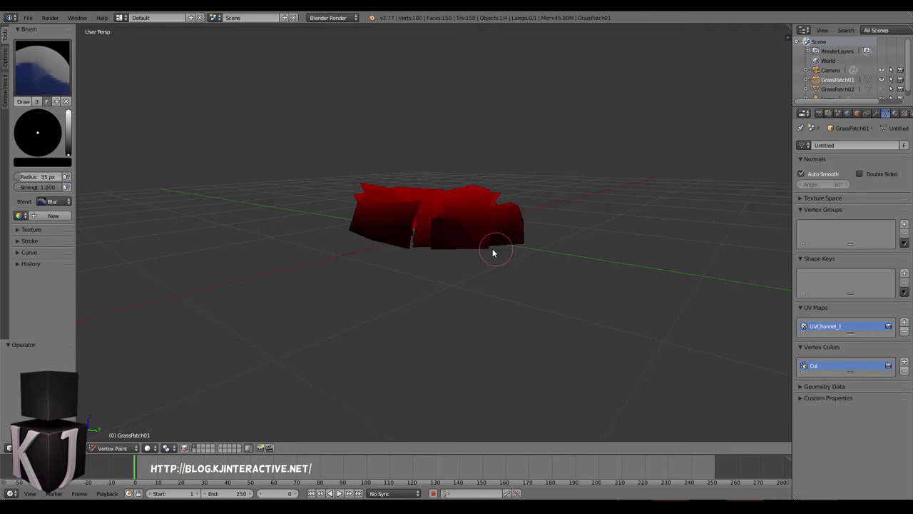
left_click(62, 203)
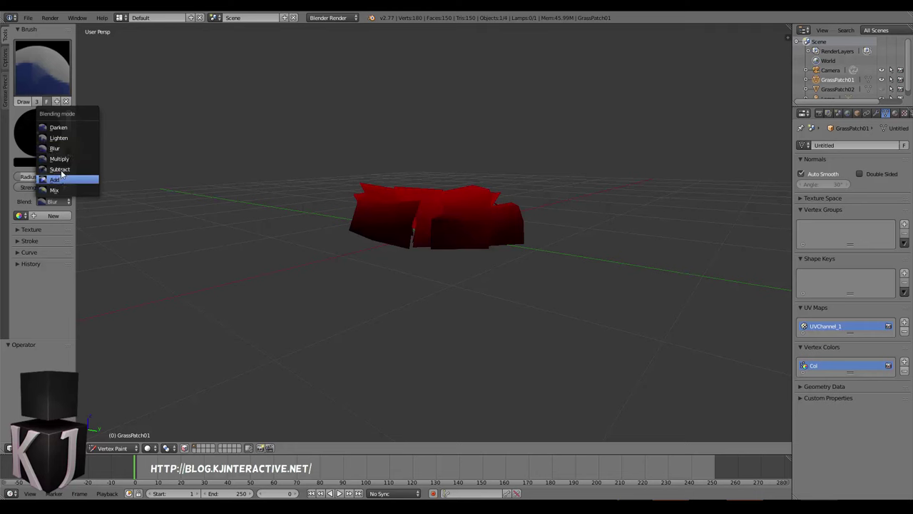
left_click(60, 170)
mouse_move(390, 241)
left_mouse_down()
mouse_move(444, 255)
mouse_move(406, 246)
mouse_move(502, 248)
left_mouse_up()
middle_click_drag(502, 248, 427, 244)
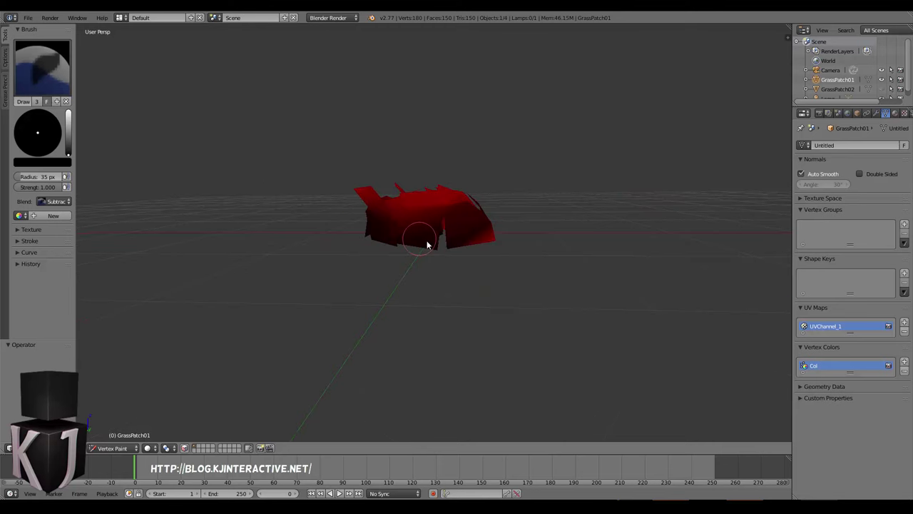
left_click_drag(447, 245, 467, 250)
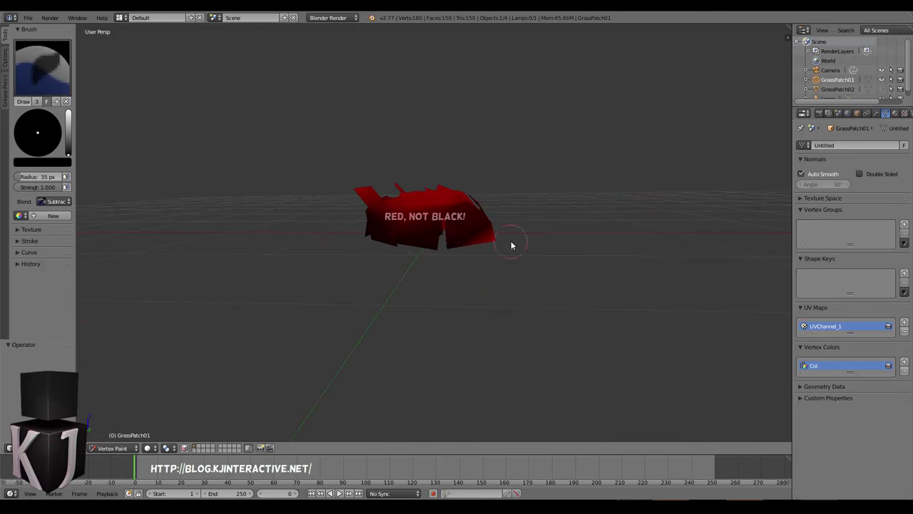
middle_click_drag(511, 247, 414, 242)
- Return the brush blend to Mix and orbit to check the red-to-black fade
left_click(55, 201)
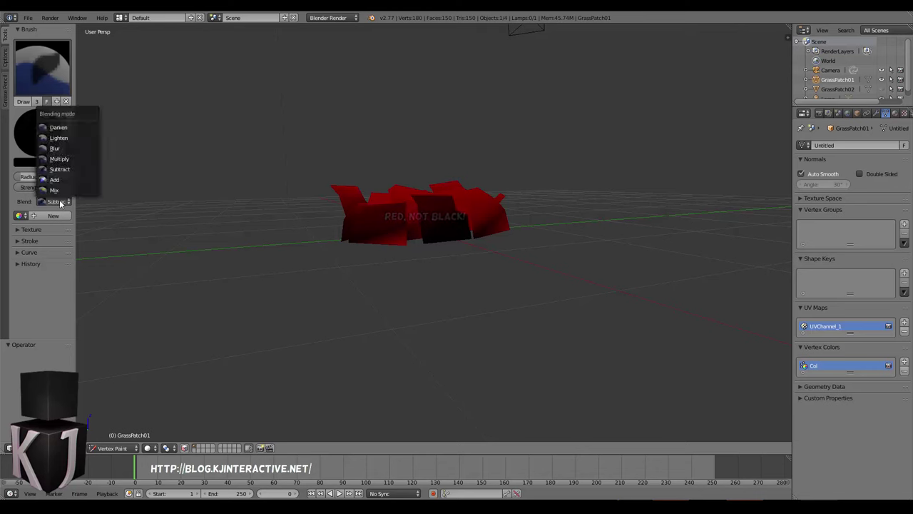
left_click(61, 180)
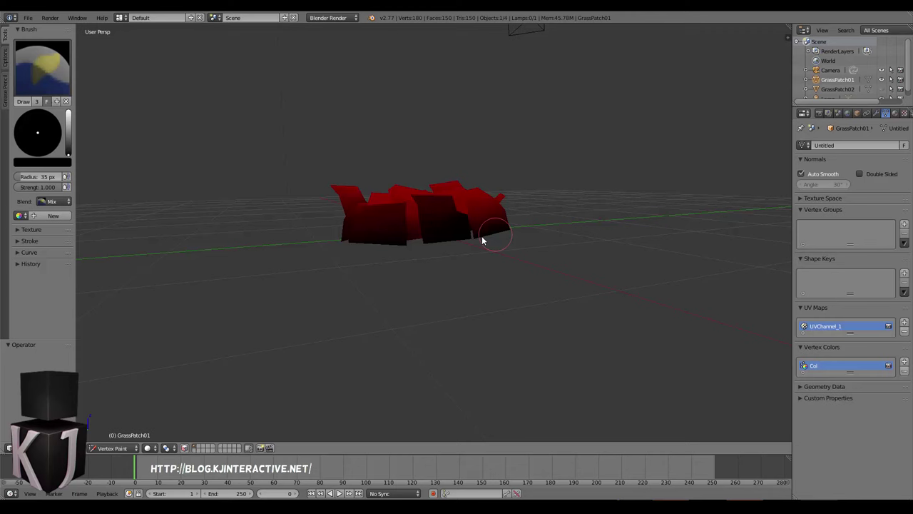
middle_click_drag(542, 228, 371, 232)
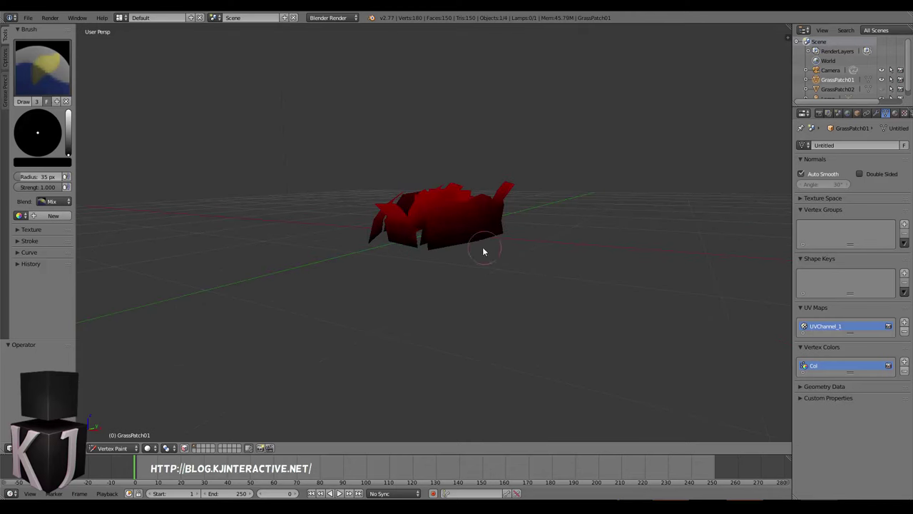
middle_click_drag(489, 236, 444, 251)
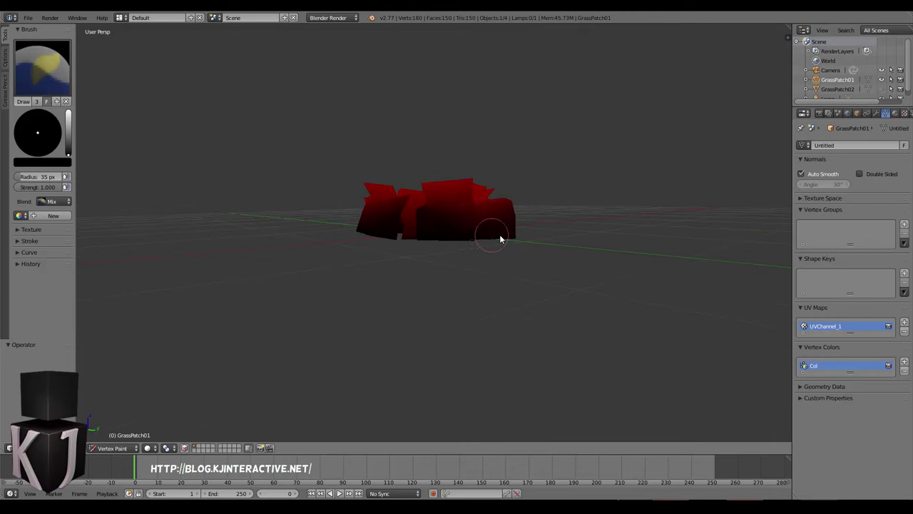
middle_click_drag(573, 230, 492, 247)
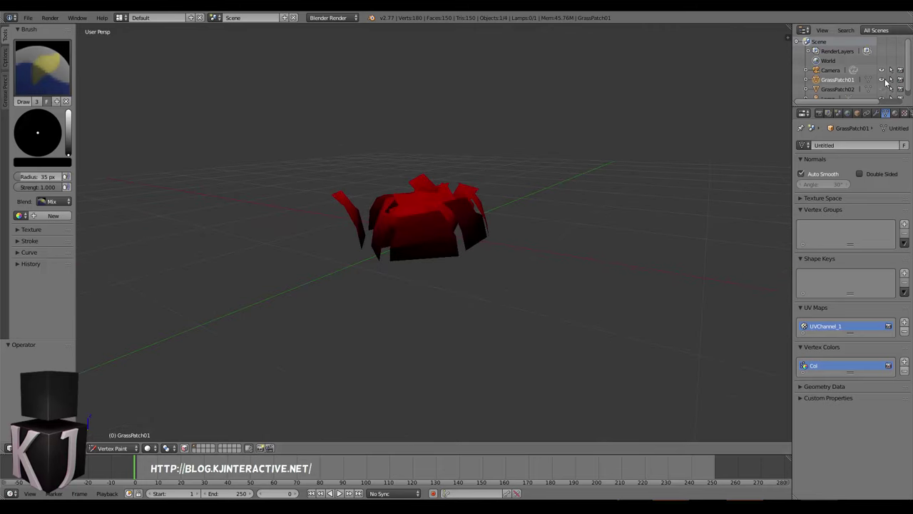
- Hide GrassPatch01, show GrassPatch02, and select GrassPatch02 in Object mode
left_click(882, 80)
left_click(882, 90)
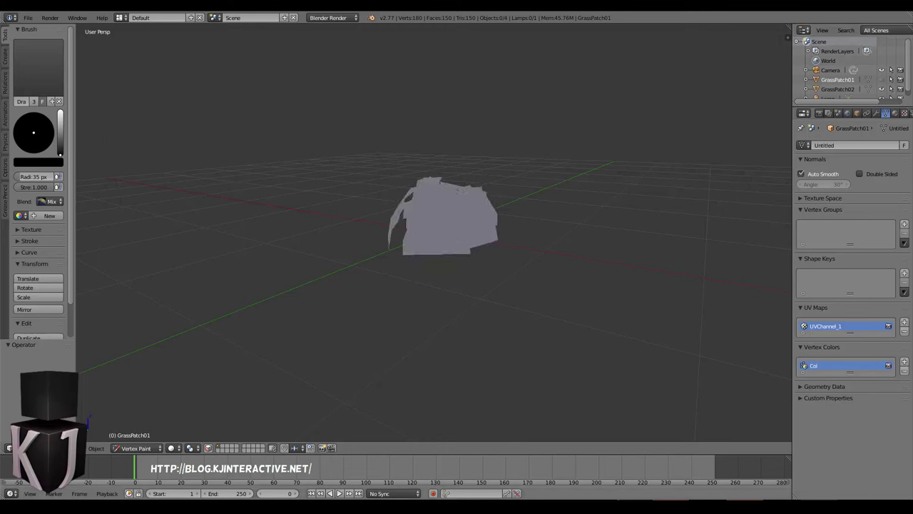
key("v")
right_click(454, 213)
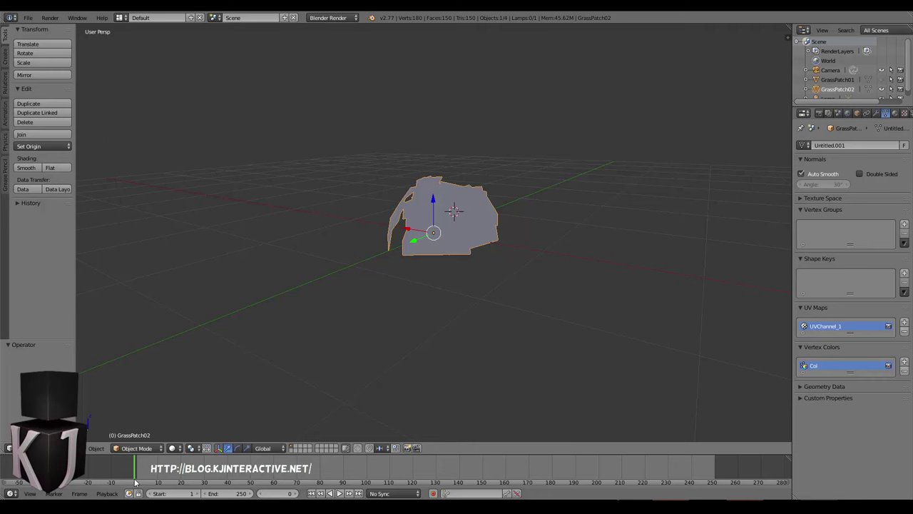
- Put GrassPatch02 into Vertex Paint mode and orbit around it to inspect its colours
left_click(136, 448)
left_click(146, 407)
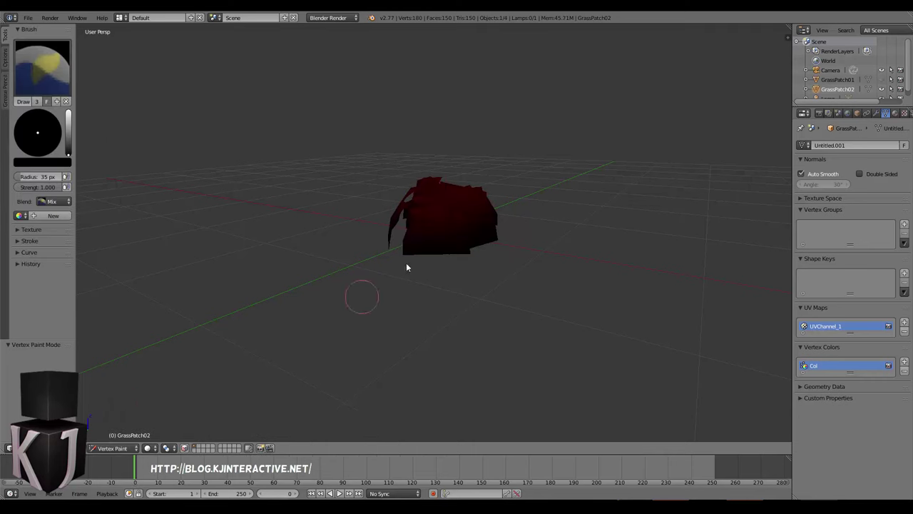
middle_click_drag(407, 266, 347, 183)
middle_click_drag(405, 221, 516, 257)
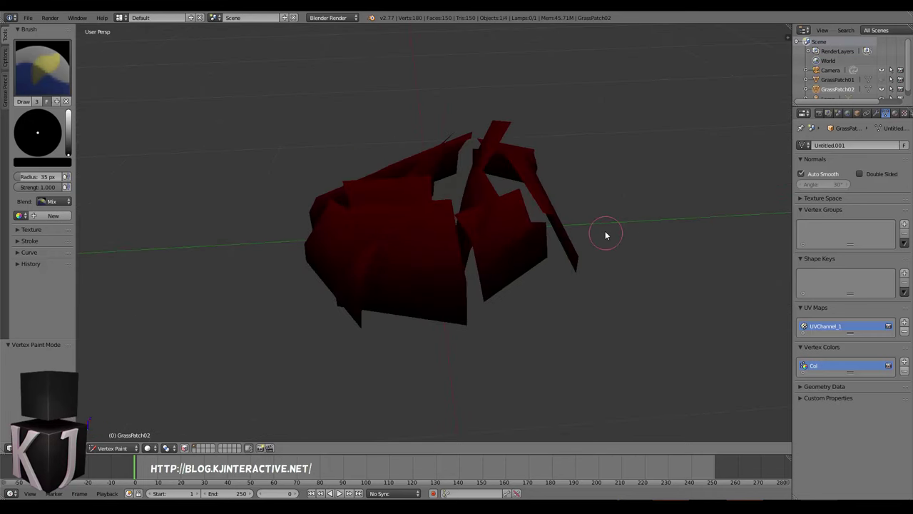
middle_click_drag(414, 259, 642, 249)
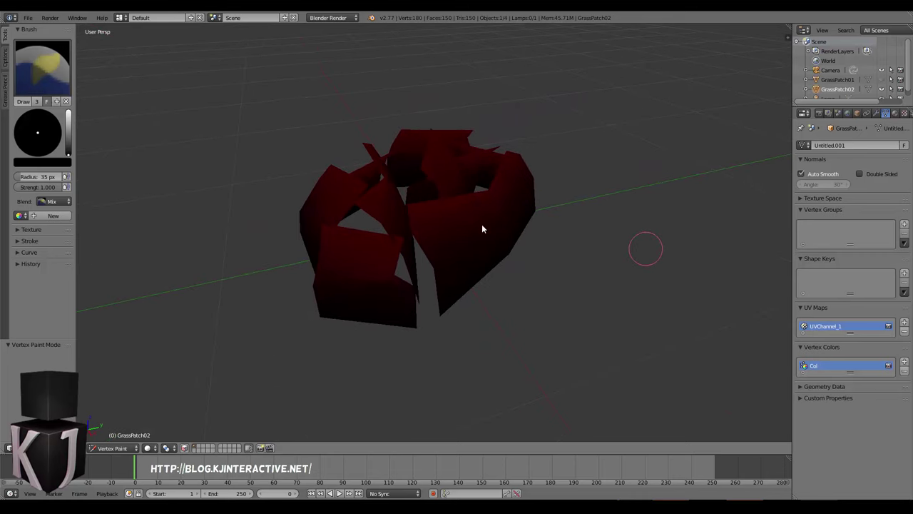